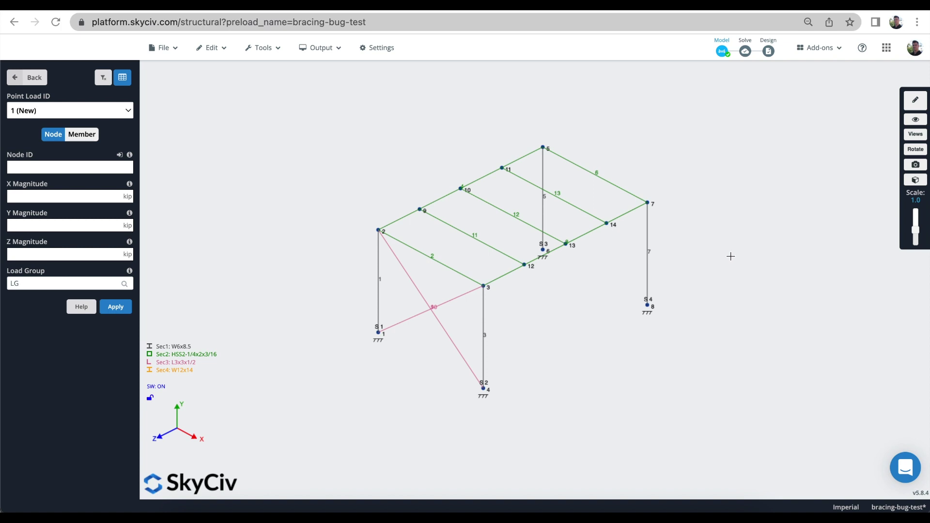
Leave the point load form for the loads menu and rotate the 3D frame view.
click(30, 76)
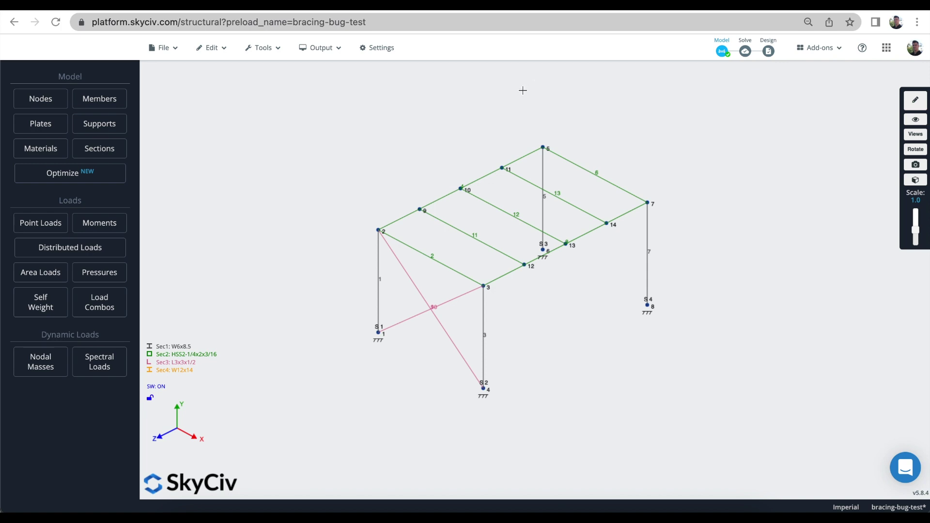
drag(754, 197, 737, 191)
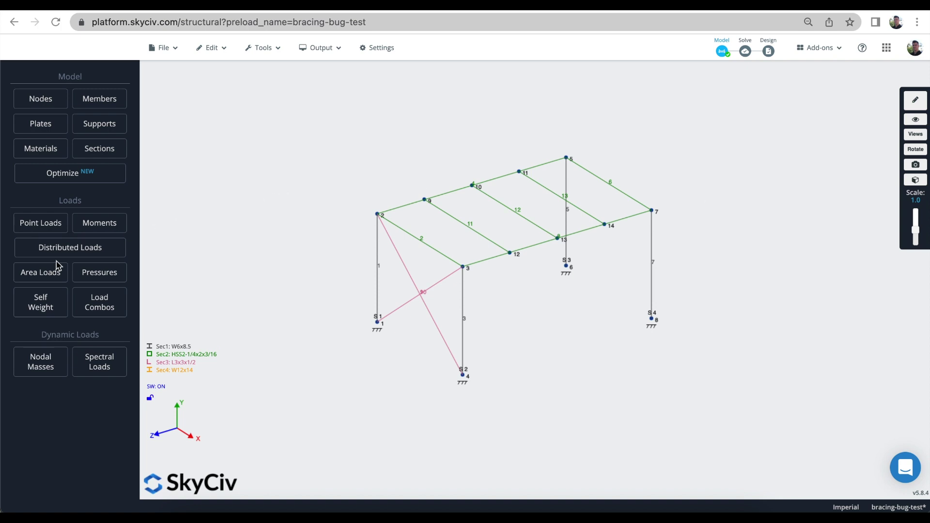
Create a roof area load on corner nodes 2,5,7,3 with -0.5 ksf pressure.
click(44, 273)
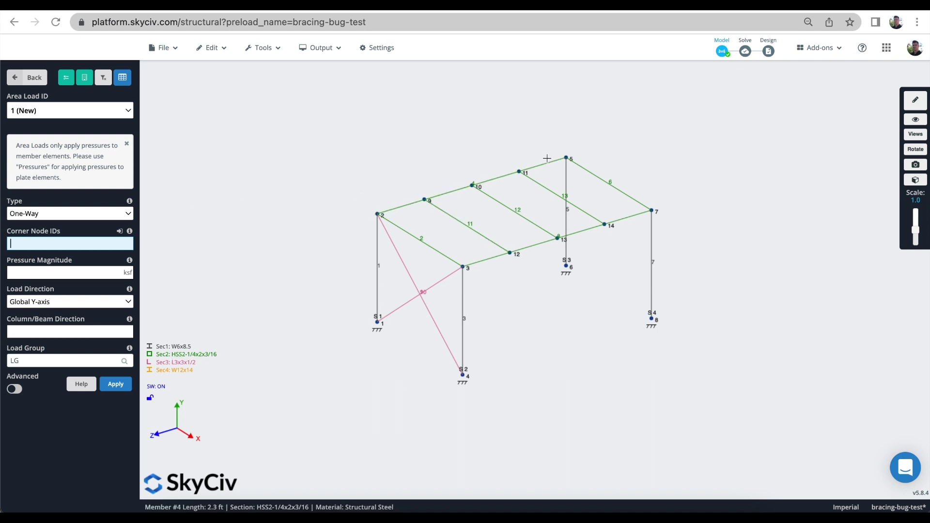
text(2,5,7,3)
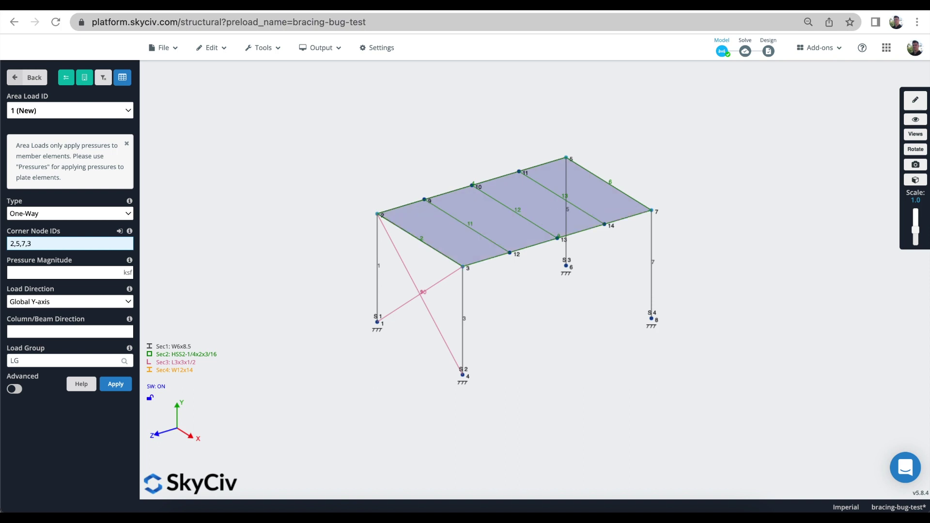
key(Tab)
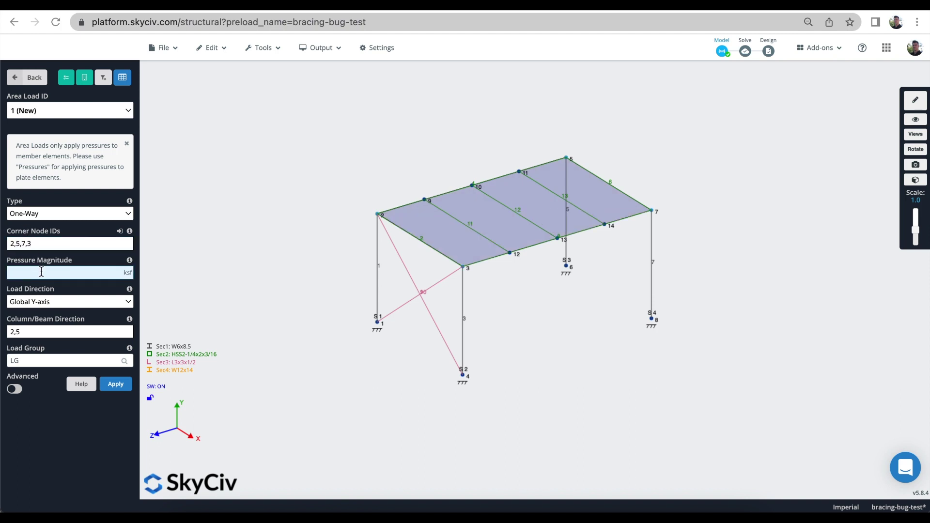
text(-0.5)
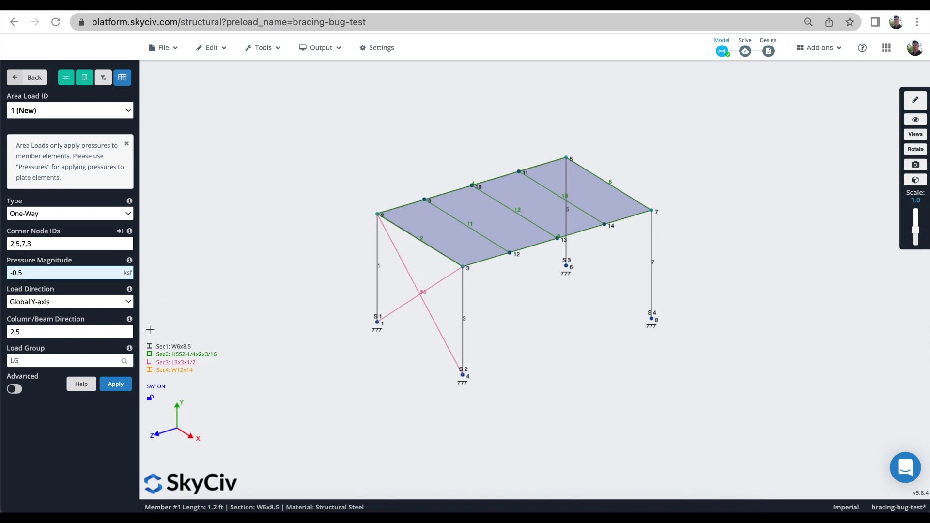
click(116, 384)
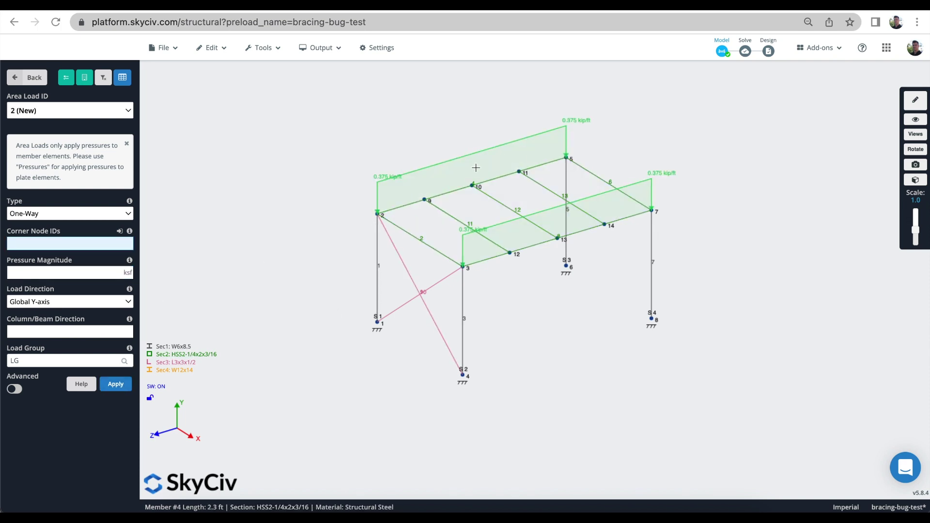
Change the roof area load's span direction to 5,7.
click(476, 160)
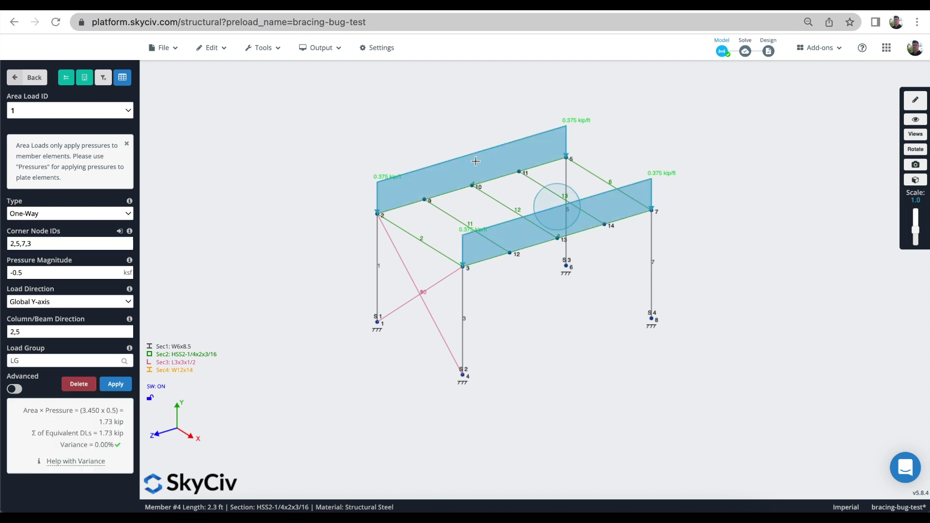
double_click(42, 333)
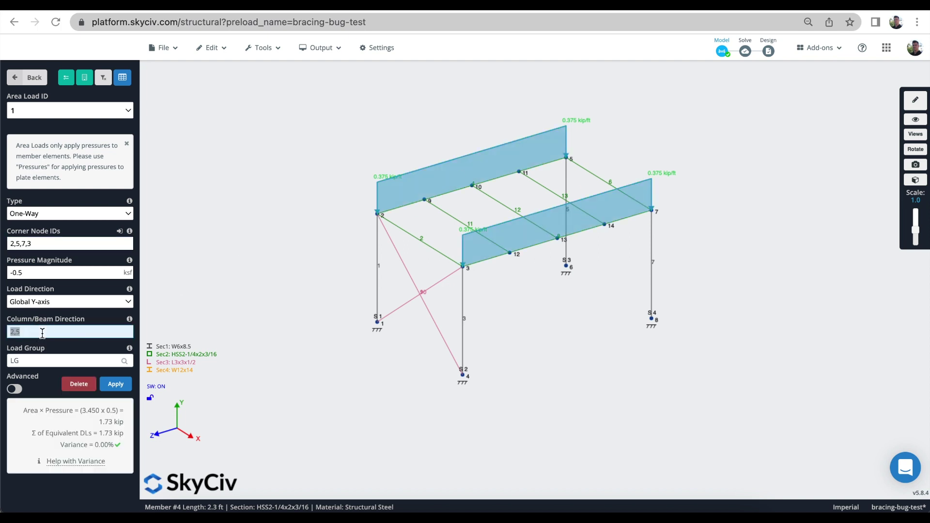
text(5,7)
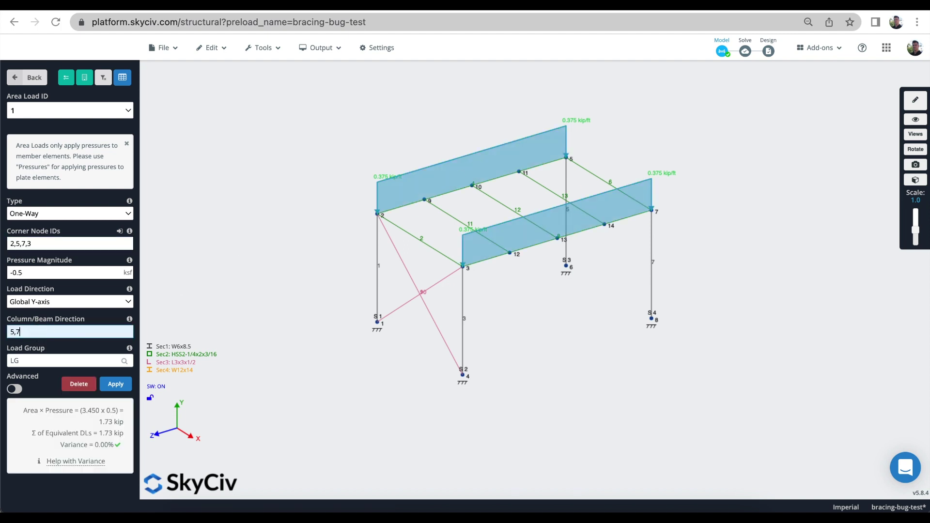
click(116, 384)
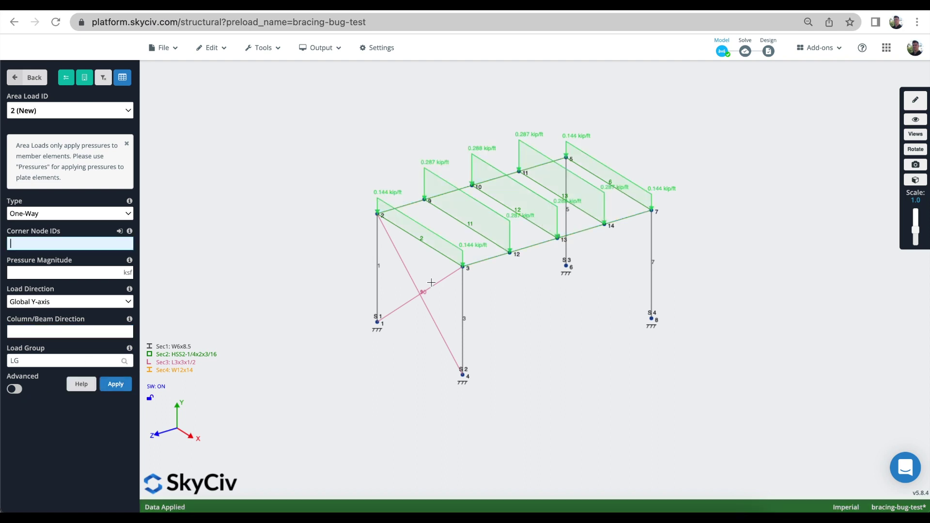
Assign the roof area load to the Dead Load group.
click(532, 151)
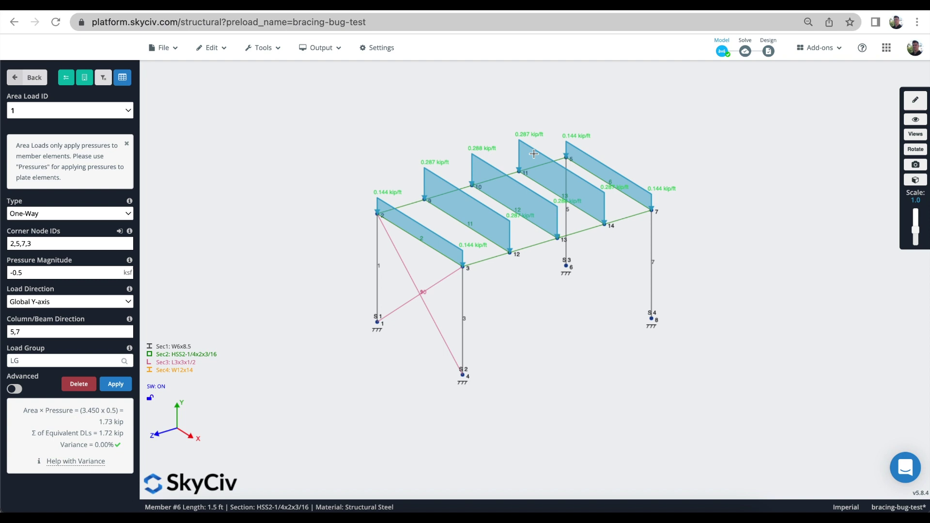
mouse_move(76, 436)
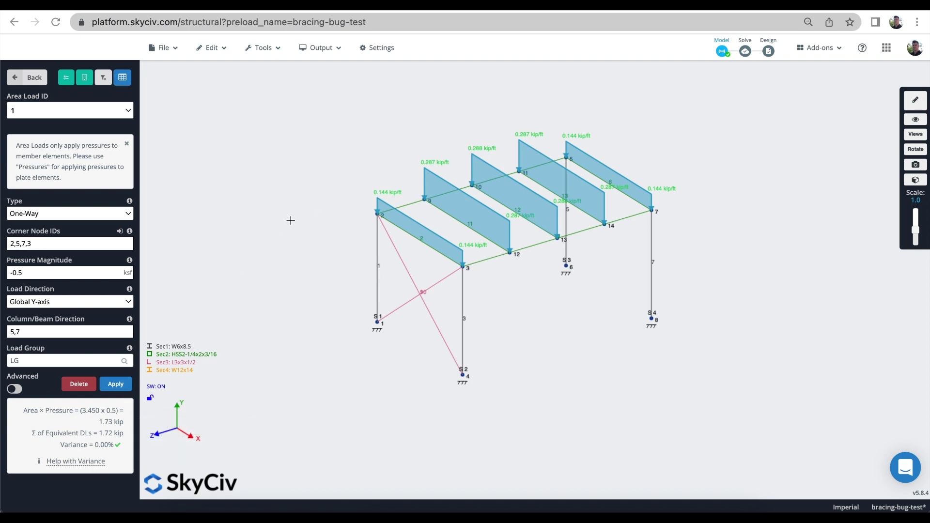
click(23, 363)
text(Dead Load)
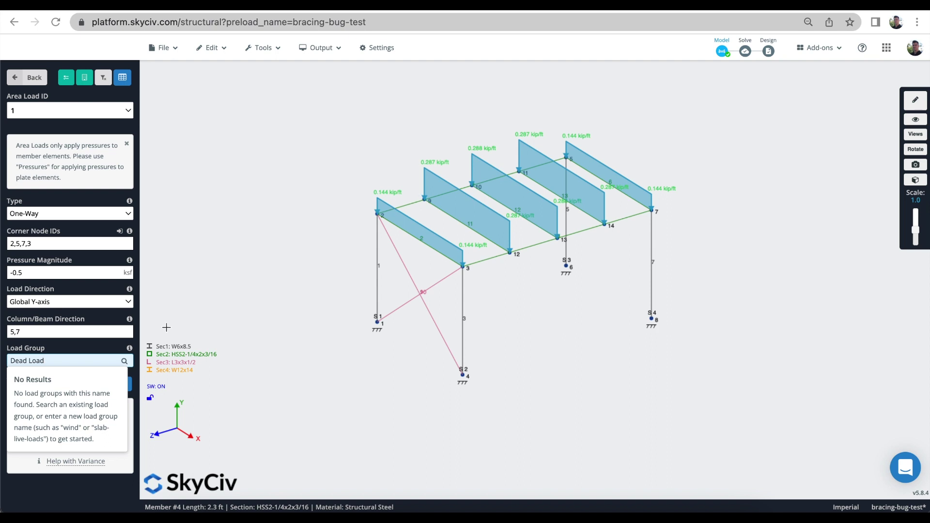
key(Return)
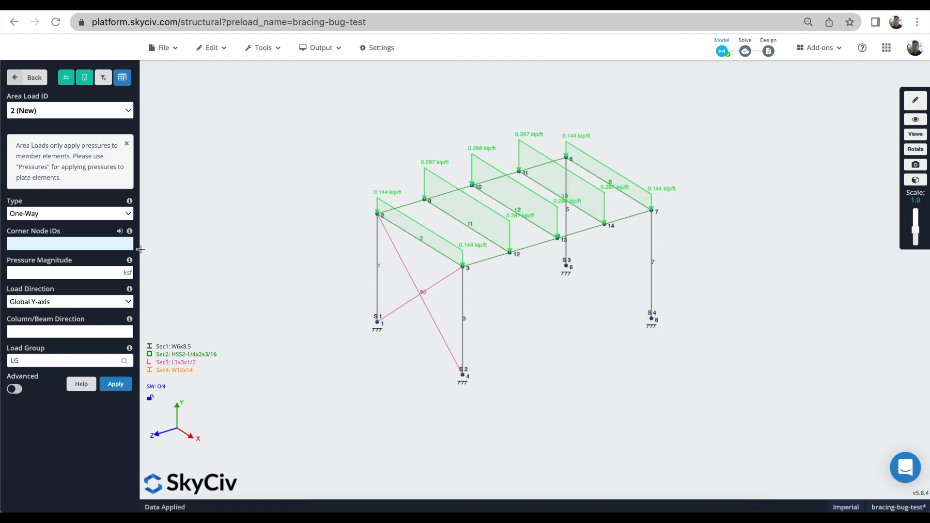
After checking area load 1, start a new area load on nodes 2,5,7,3 at -0.2 ksf.
click(92, 112)
click(91, 123)
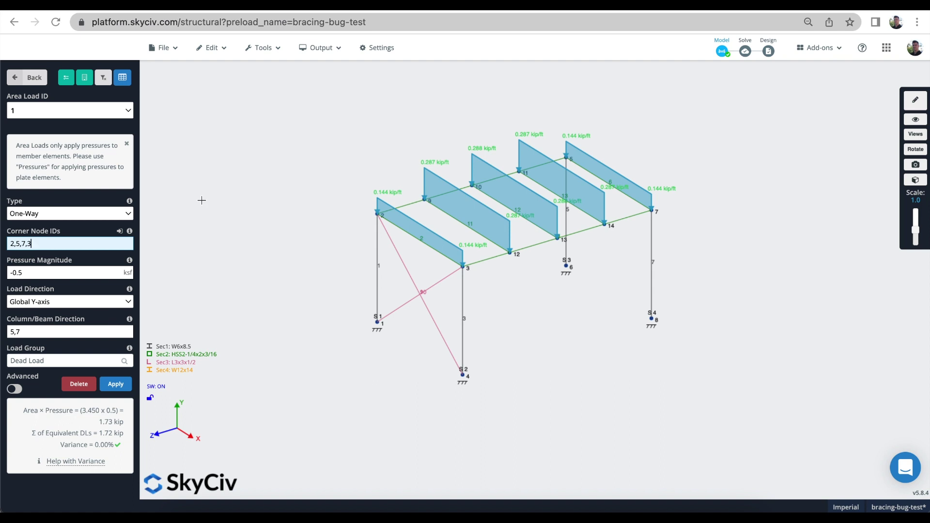
click(103, 114)
click(73, 99)
click(31, 239)
text(2,5,)
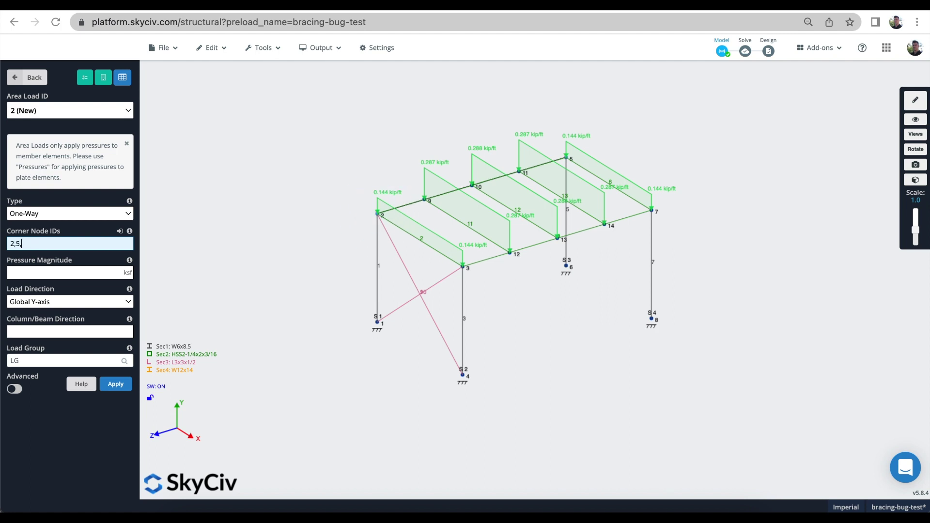
text(7,3)
key(Tab)
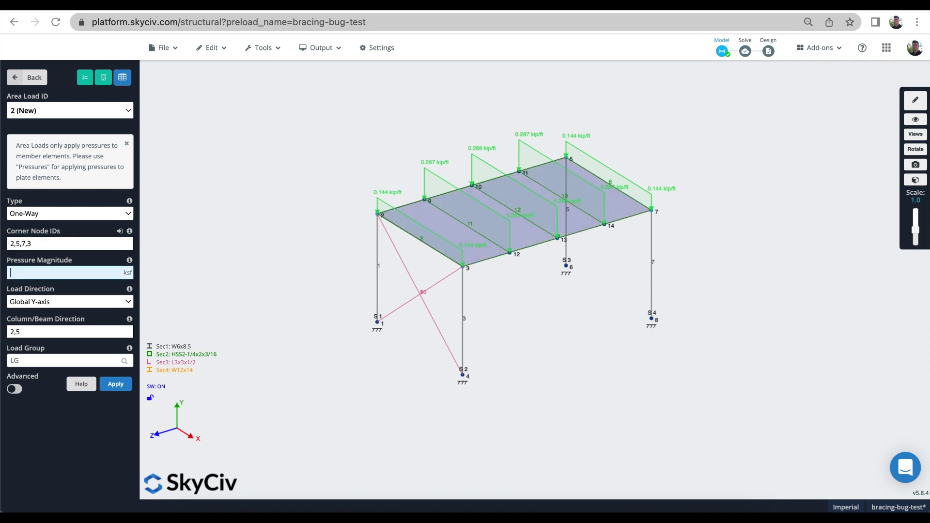
text(-0.2)
Give the new area load span direction 5,7 and the Live Load group, and apply it.
key(Tab)
key(Tab)
text(2)
key(BackSpace)
text(5,7)
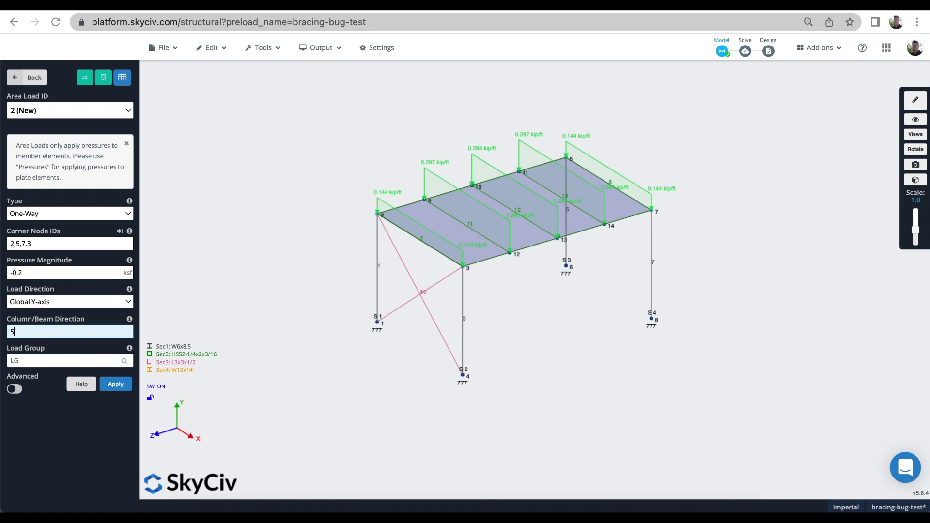
click(32, 360)
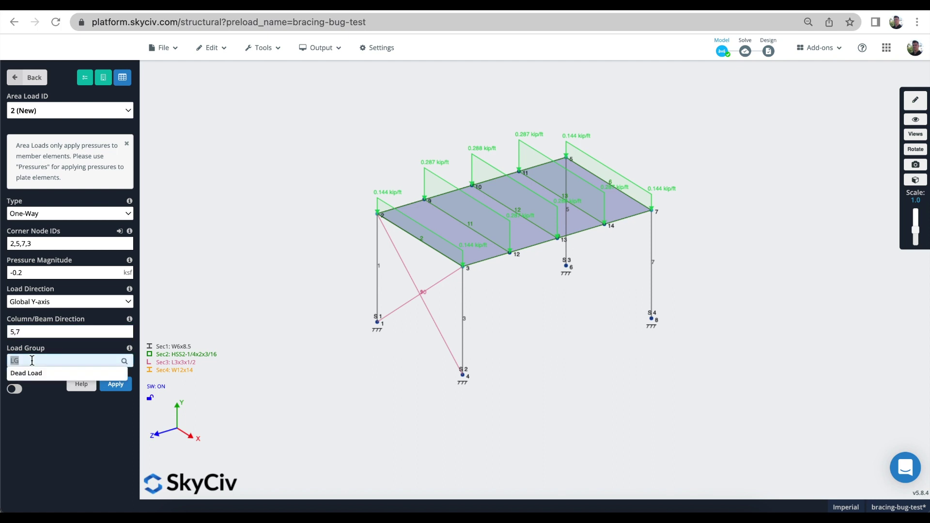
text(Live Load)
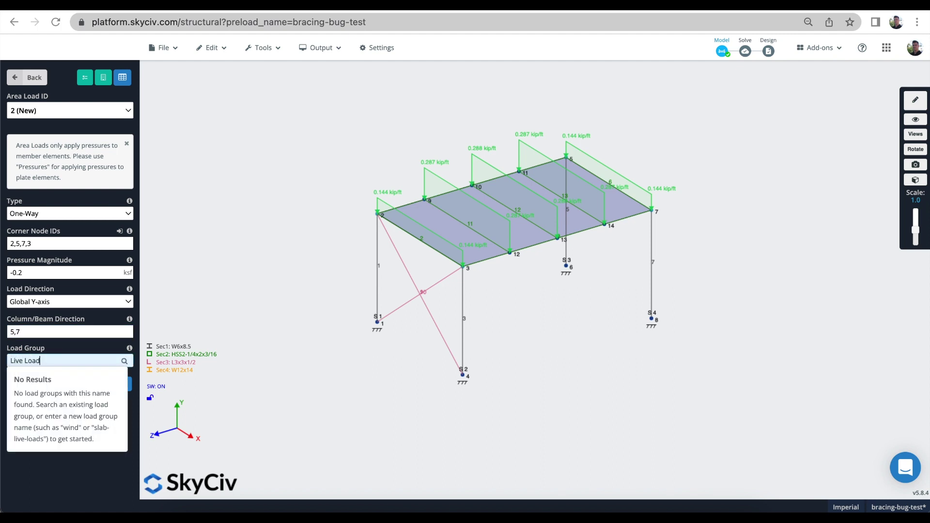
key(Return)
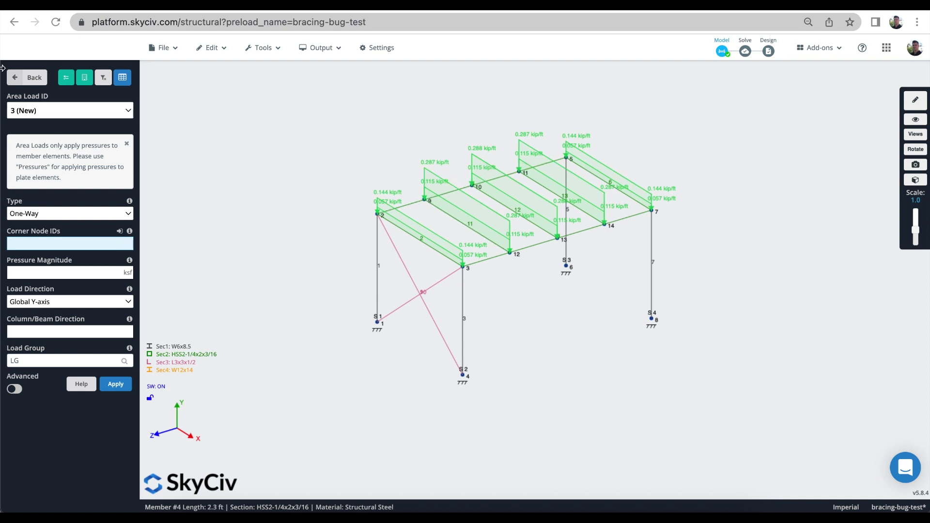
click(29, 76)
Start a Column Wind Load area load on wall corner nodes 4,3,7,8.
drag(208, 130, 284, 116)
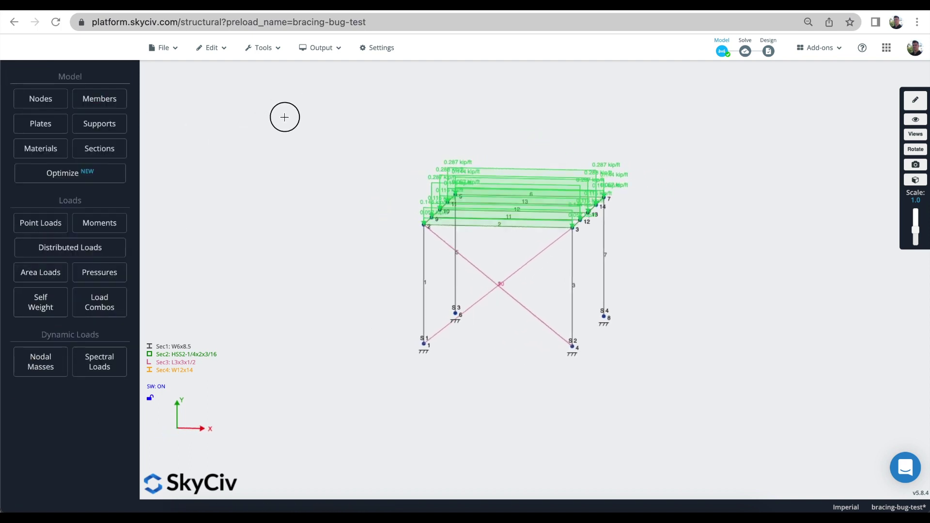
drag(593, 242, 575, 168)
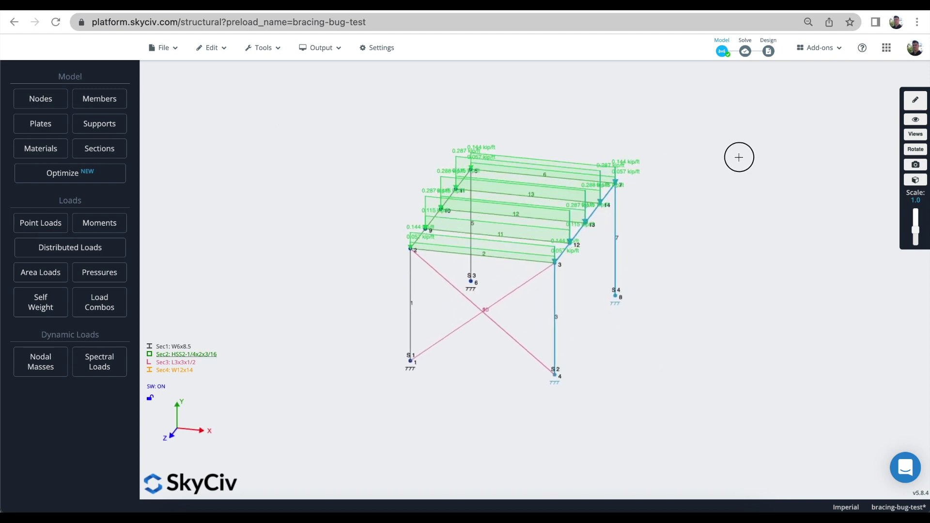
click(34, 273)
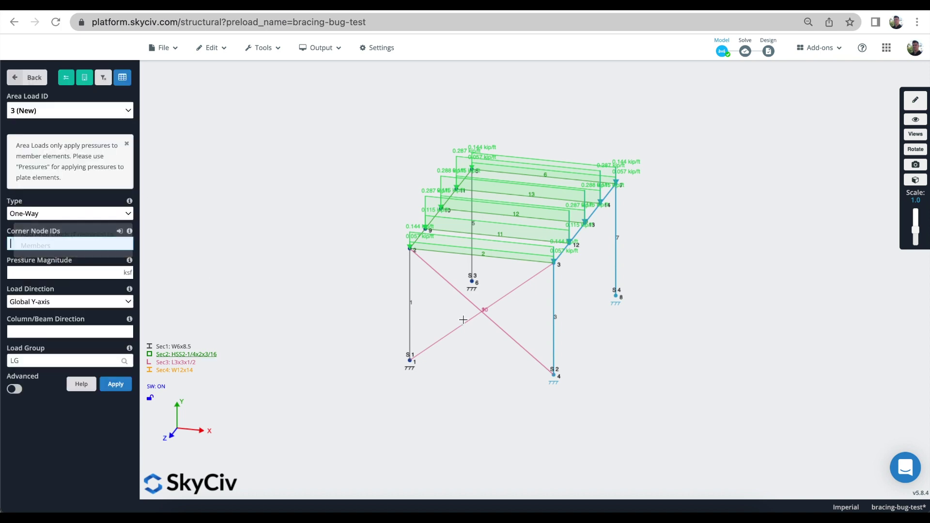
click(52, 218)
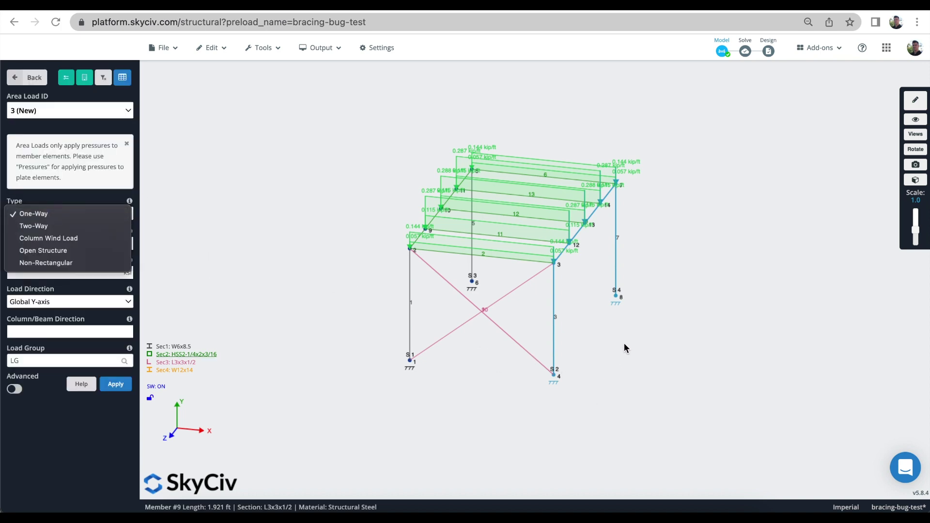
click(46, 238)
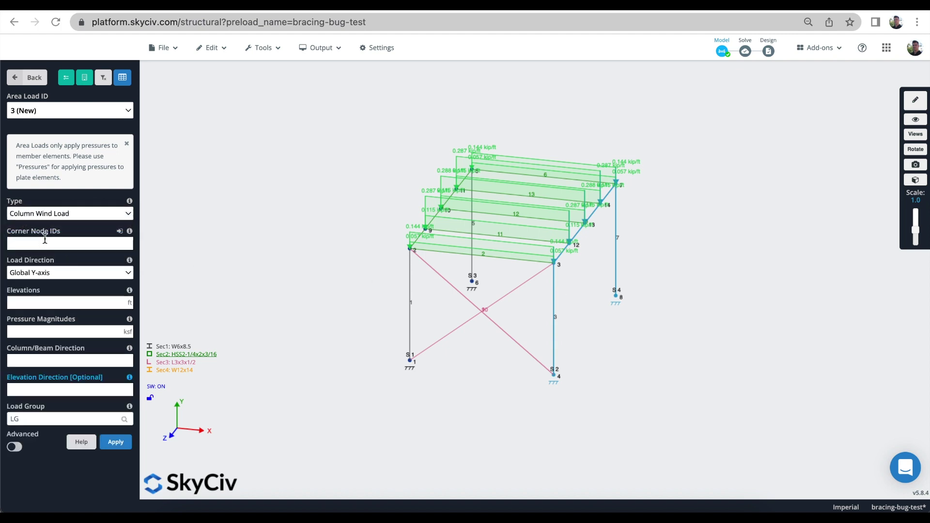
click(26, 245)
click(554, 374)
click(554, 374)
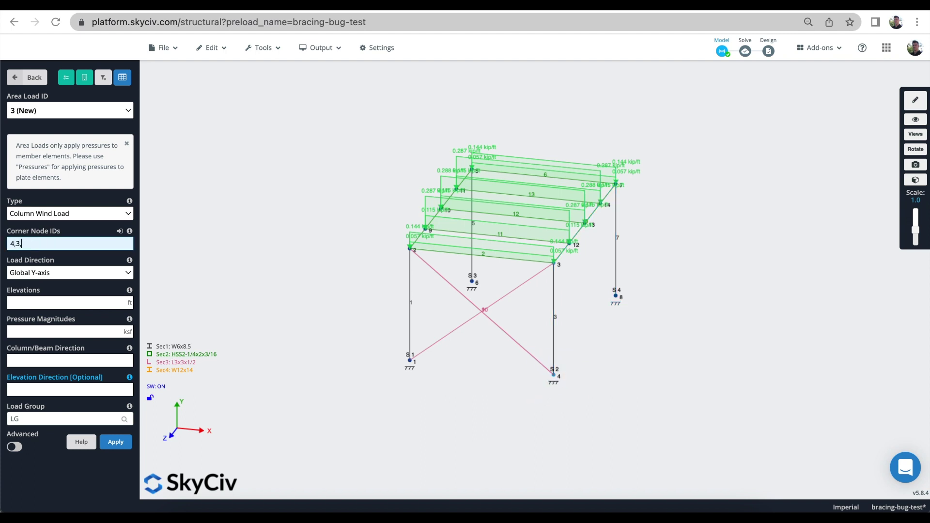
text(7,8)
key(Return)
Set the wind load to Global X-axis with elevations 0,0.6,1.2 and pressures -0.5,-0.75.
click(42, 272)
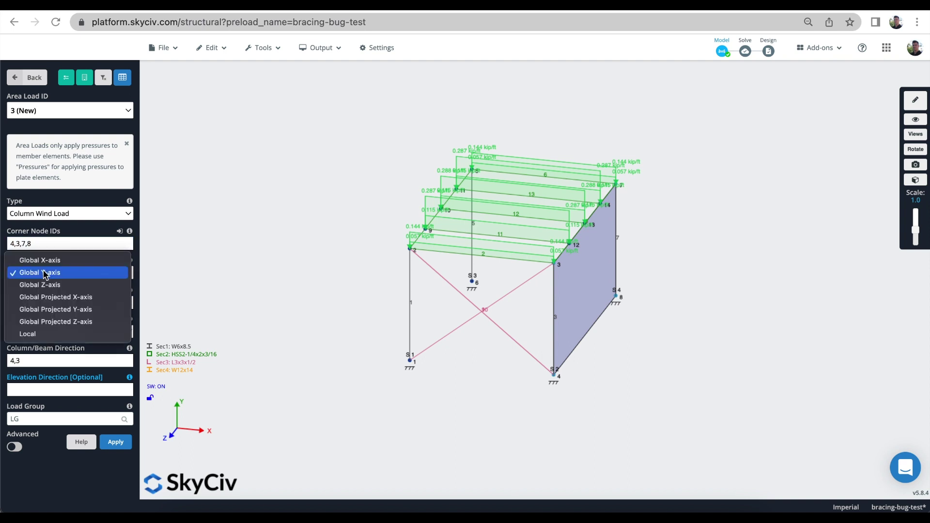
click(54, 272)
click(35, 301)
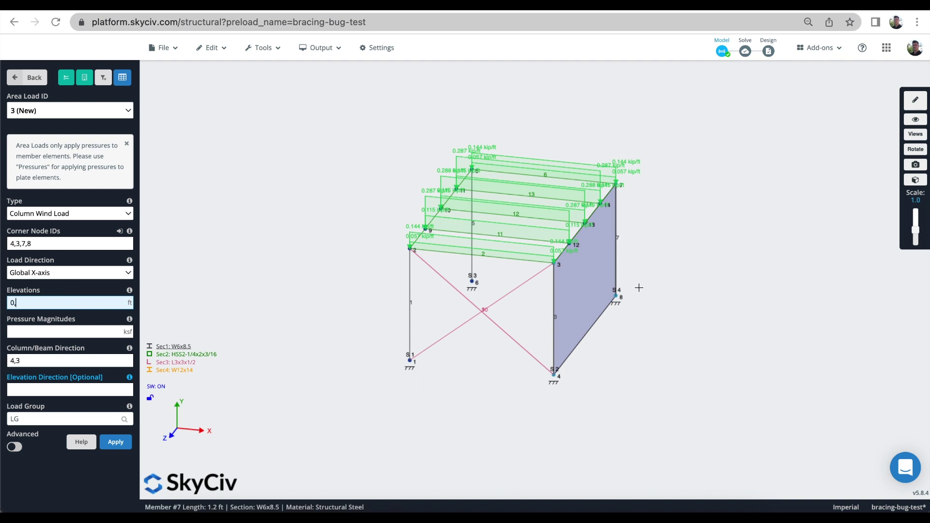
mouse_move(615, 185)
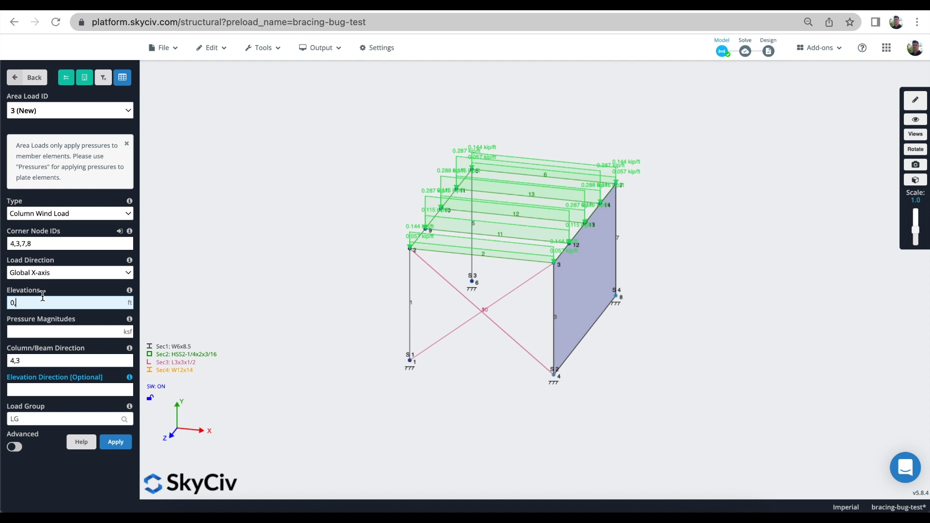
text(0)
text(.6,1.2)
key(Tab)
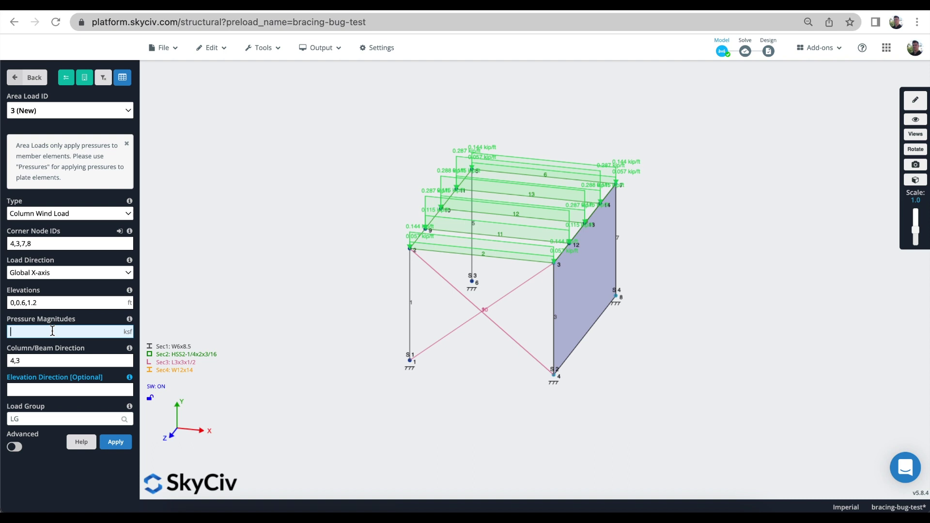
text(-0.5,-0.75)
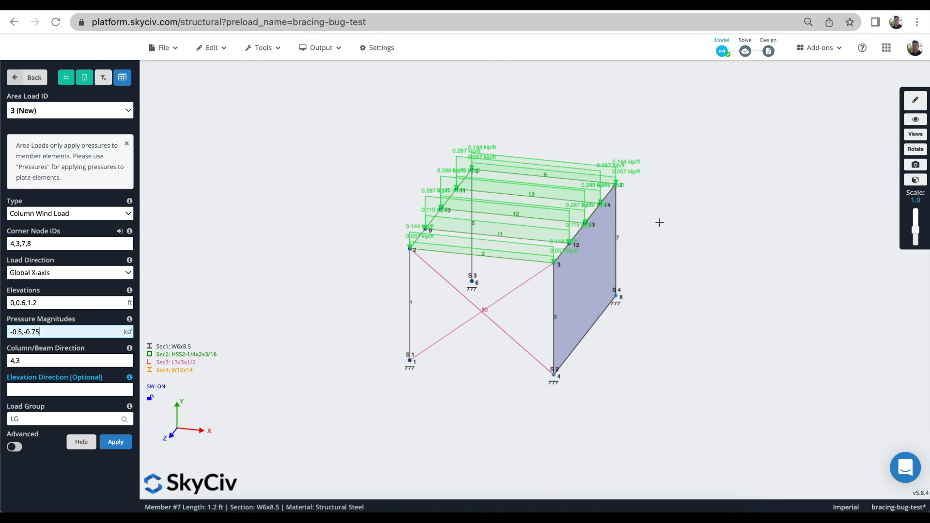
Put the wind load in the Wind Load Case A group and apply it.
click(77, 359)
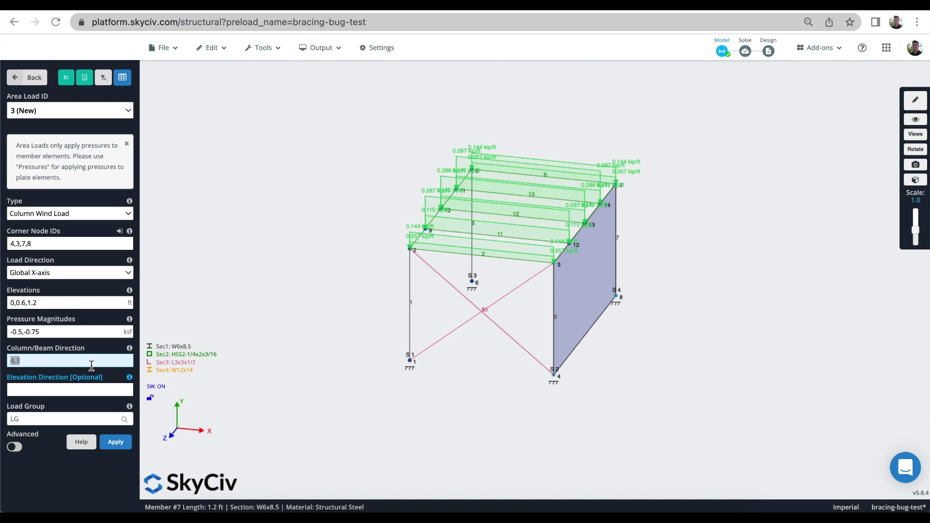
click(34, 419)
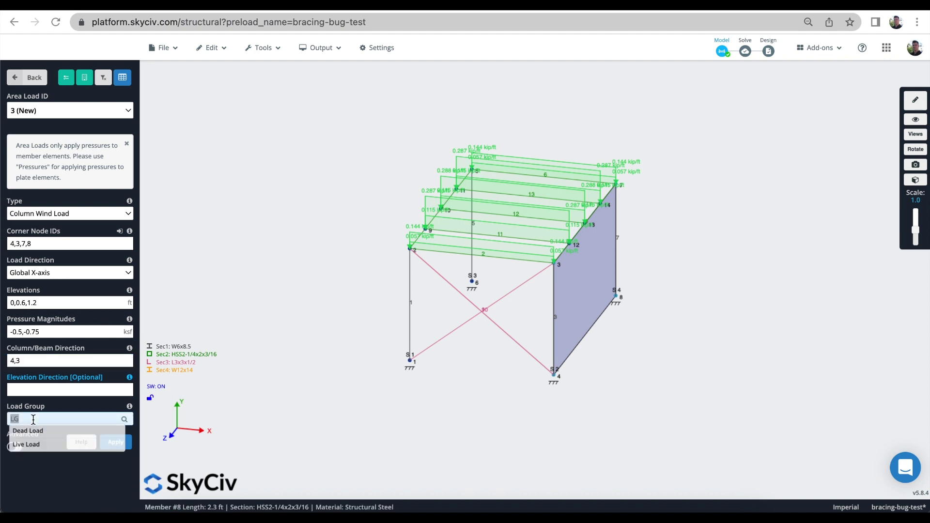
text(Wind Load)
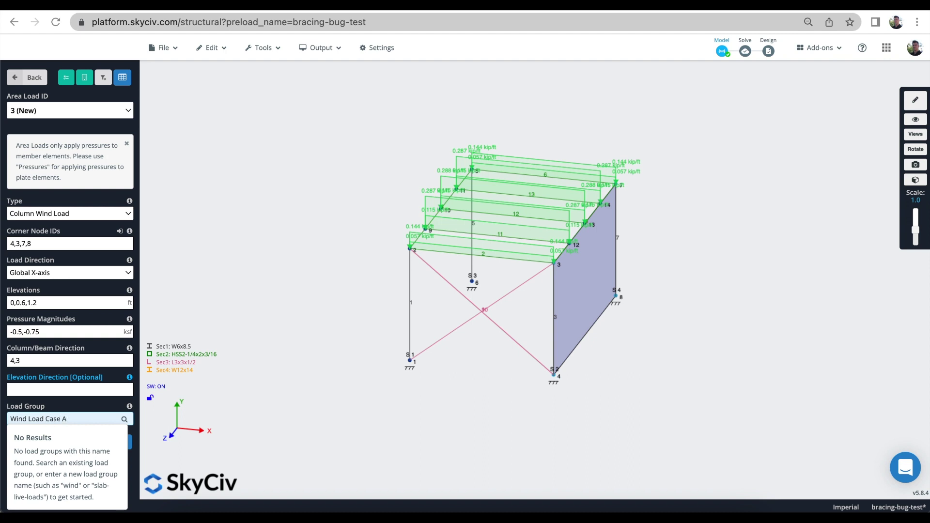
text(Case A)
key(Return)
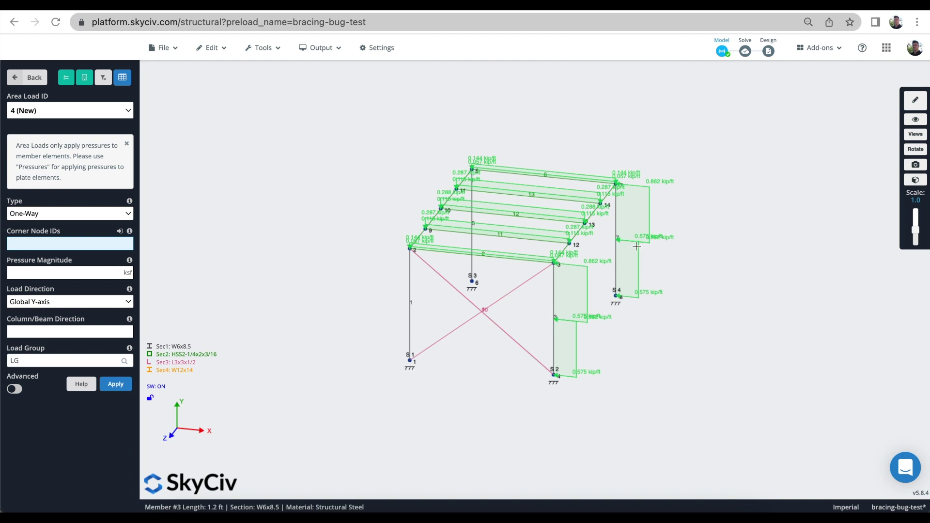
Review the column wind load and toggle the Equivalent Area Loads display off and on.
click(632, 220)
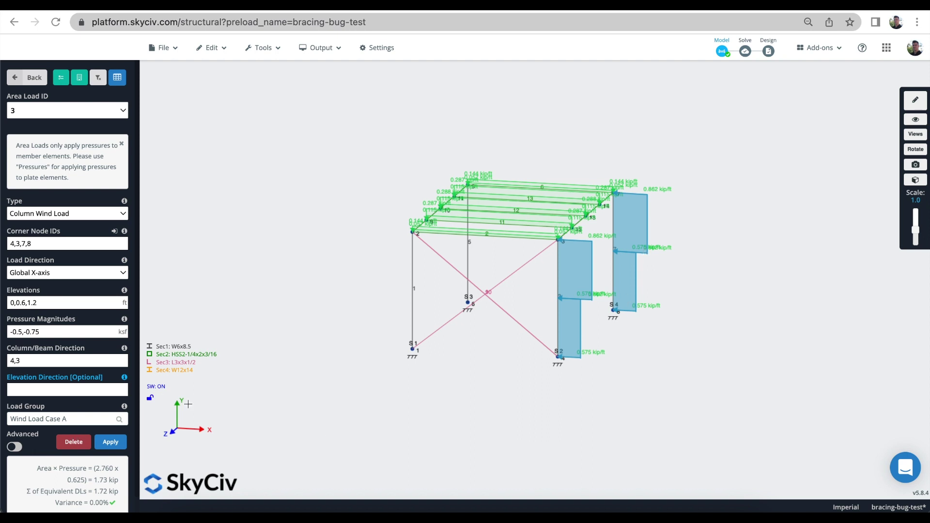
drag(697, 263, 630, 247)
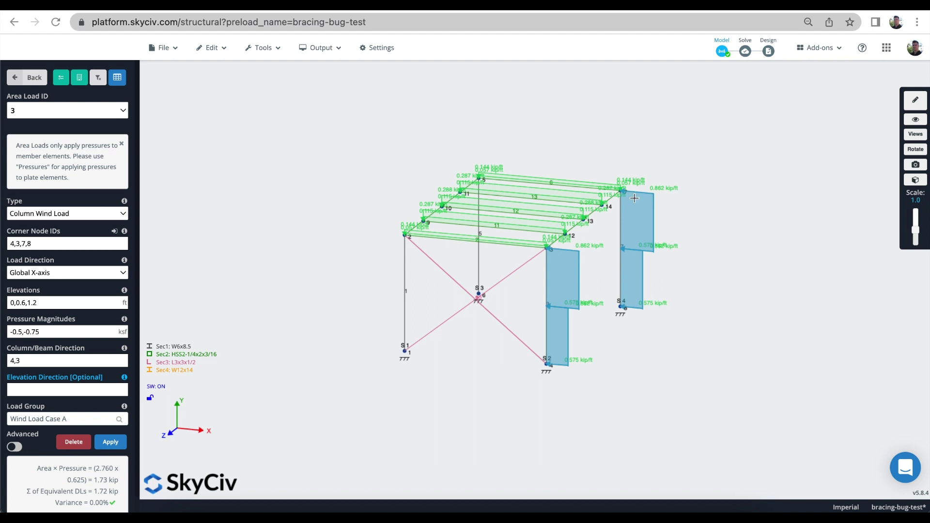
click(915, 119)
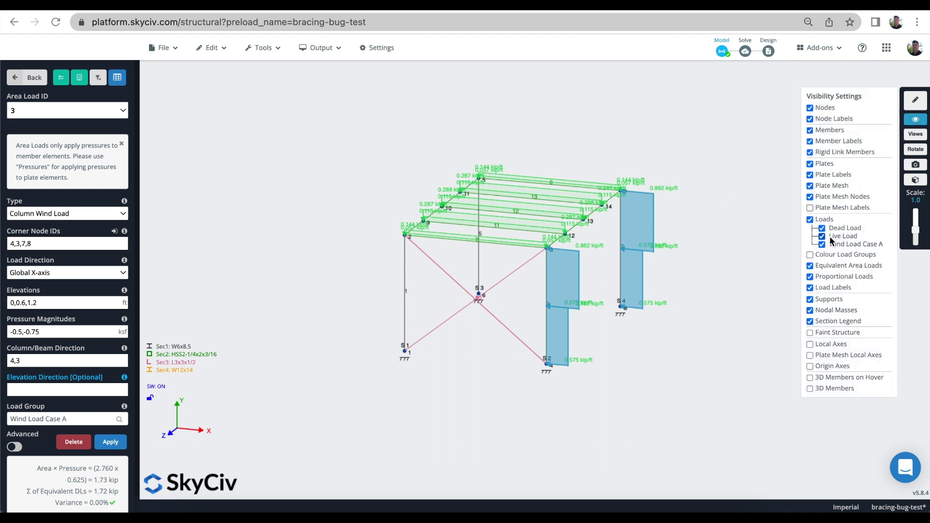
click(829, 267)
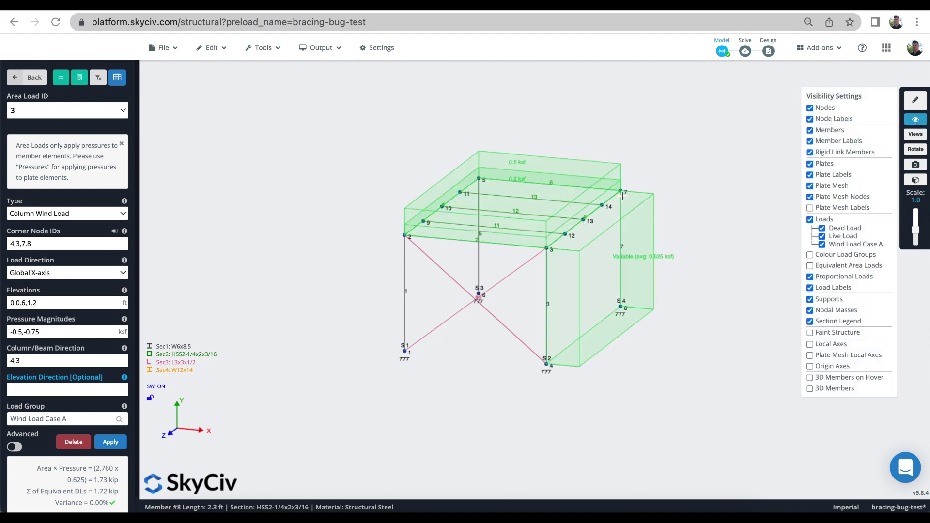
click(830, 265)
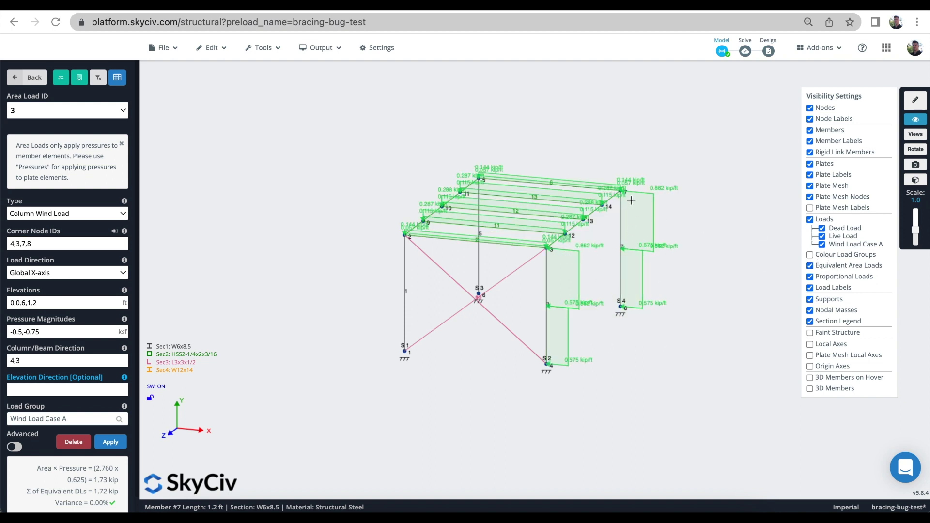
mouse_move(95, 498)
drag(657, 139, 641, 141)
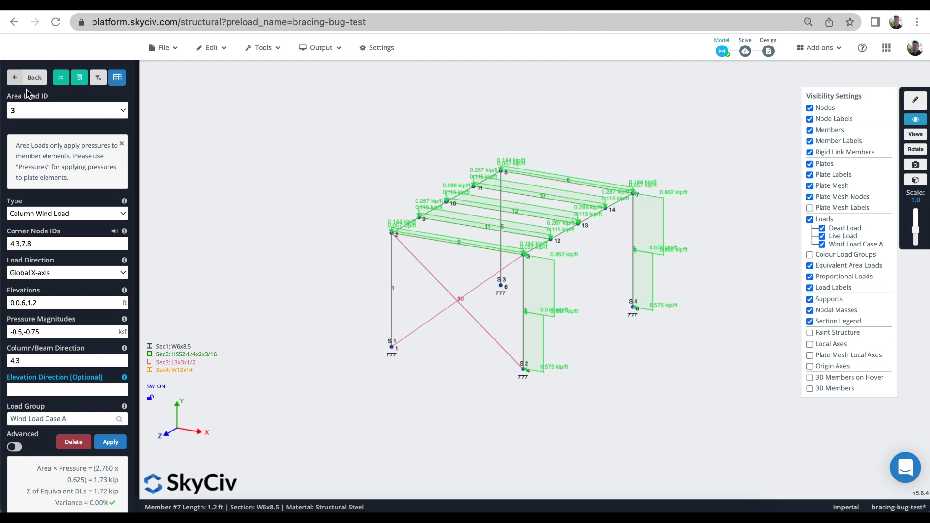
Box-select roof members 2,4,6,8,11,12,13 and start a distributed load on them.
click(31, 77)
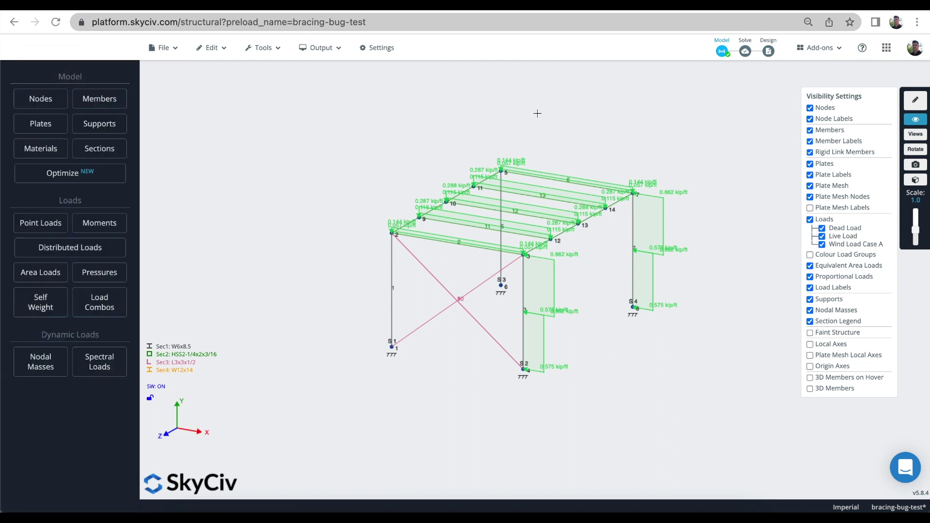
drag(386, 129, 390, 125)
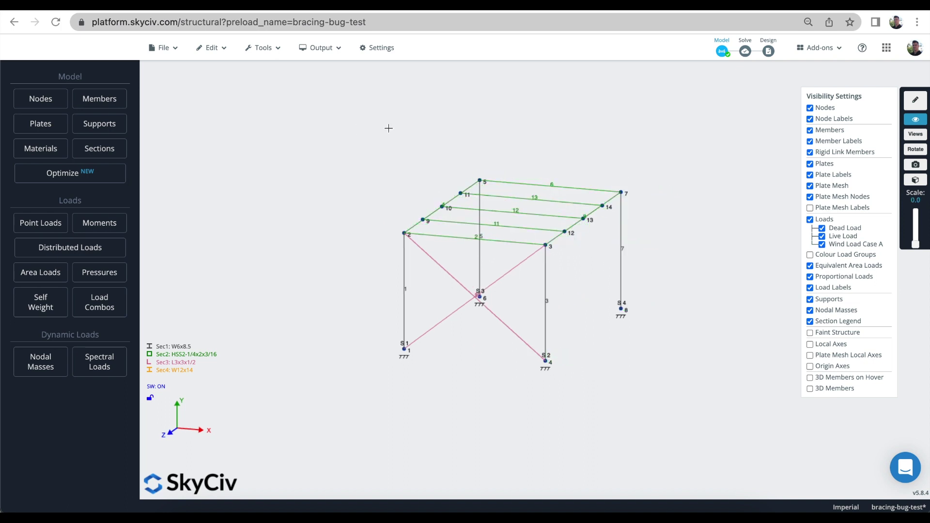
click(915, 119)
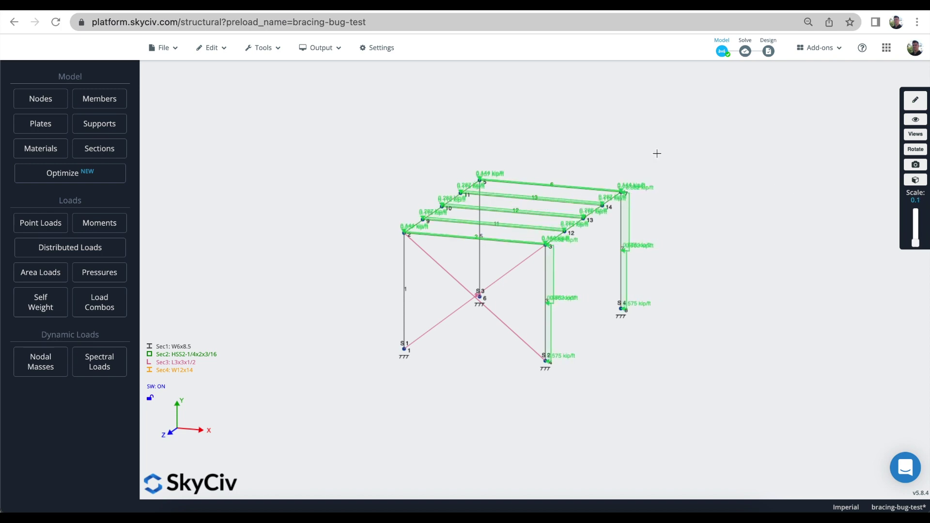
drag(656, 161, 683, 145)
drag(635, 230, 326, 160)
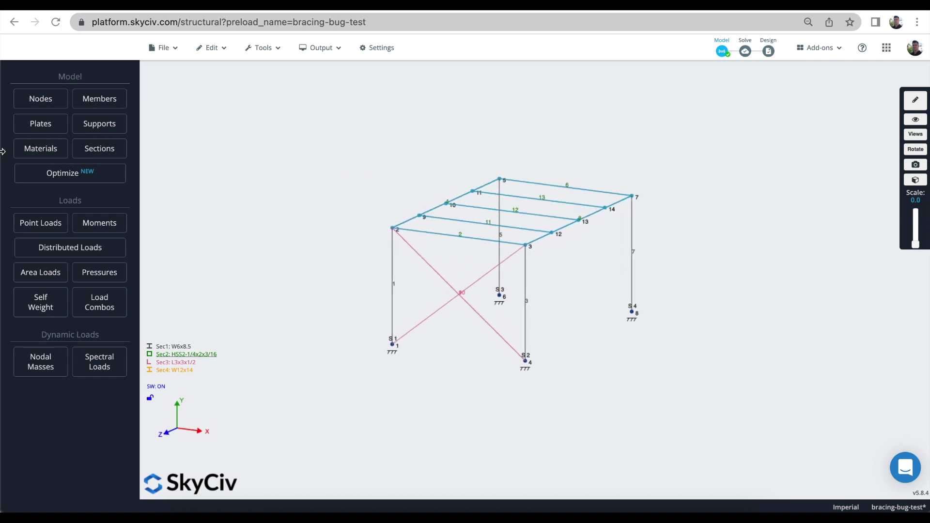
click(28, 246)
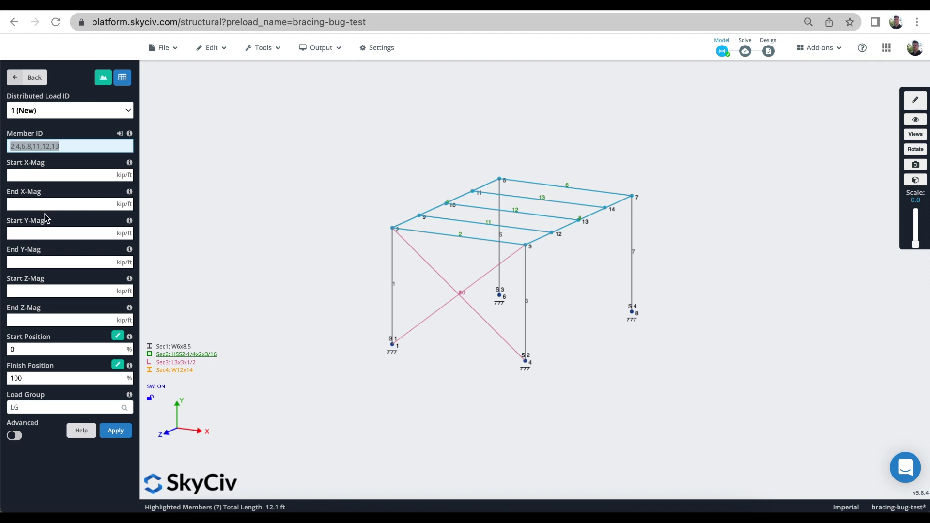
Apply a -0.25 kip/ft distributed load to the roof beams in the Snow Load group.
click(33, 261)
click(27, 231)
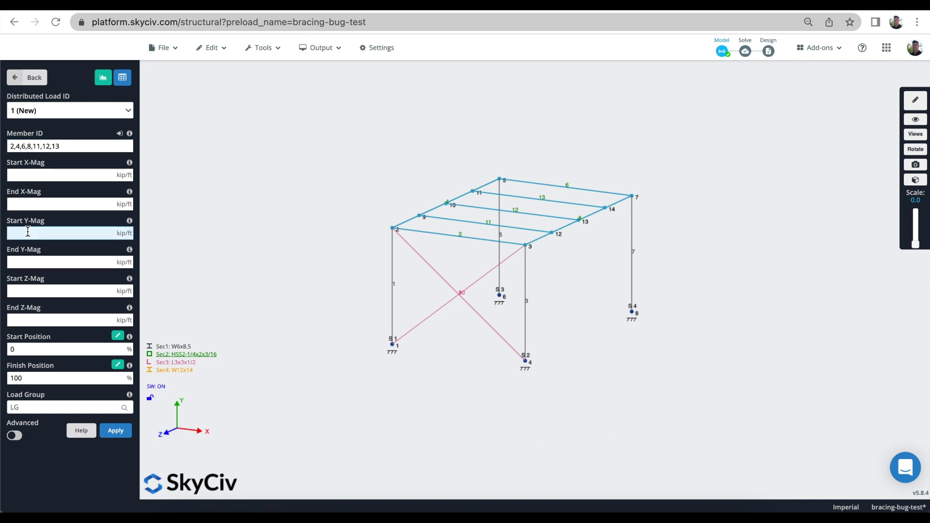
text(-0.25)
key(Tab)
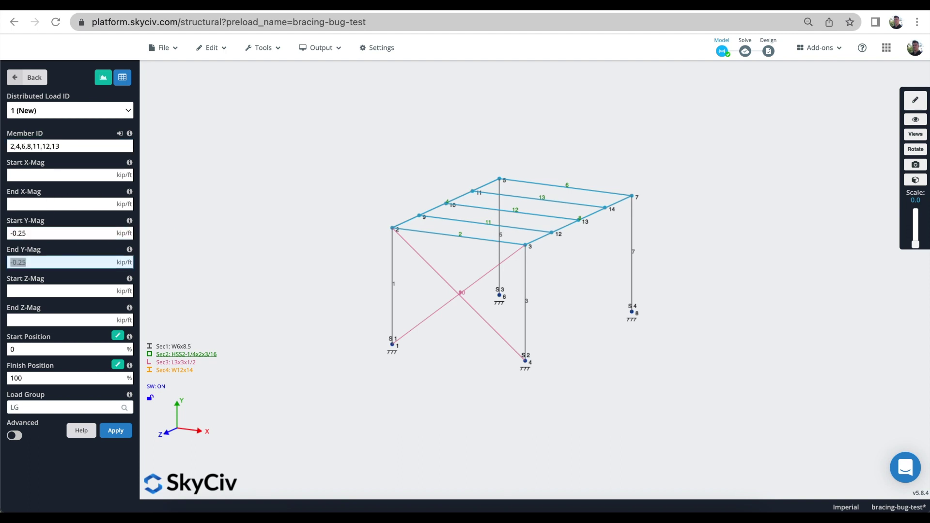
click(20, 407)
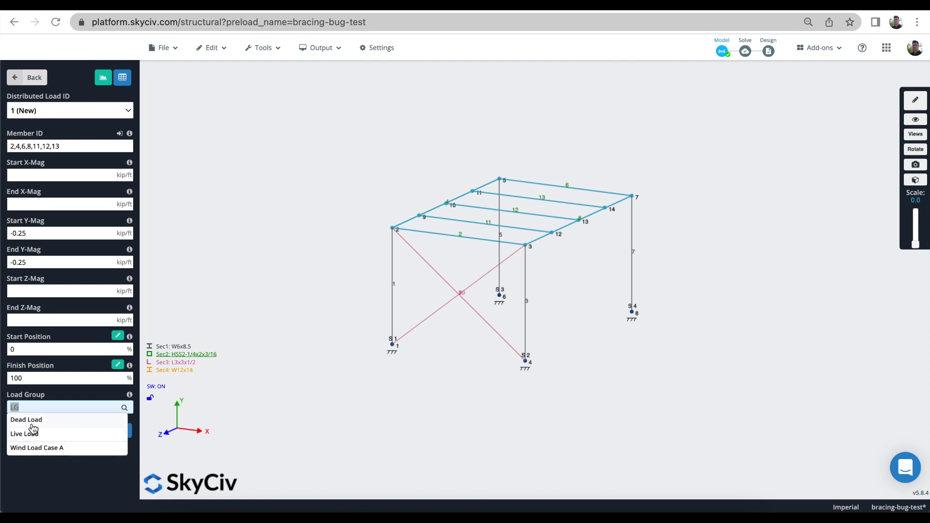
text(Snow Load)
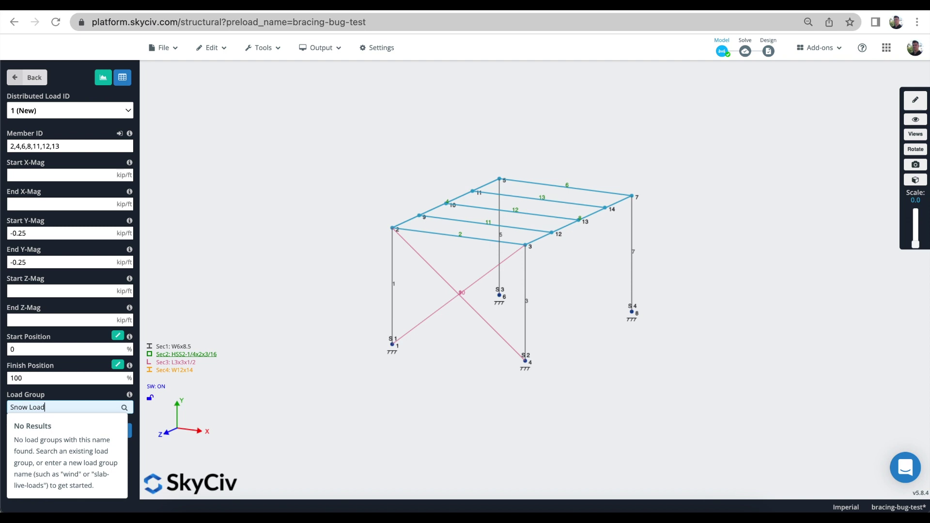
key(Return)
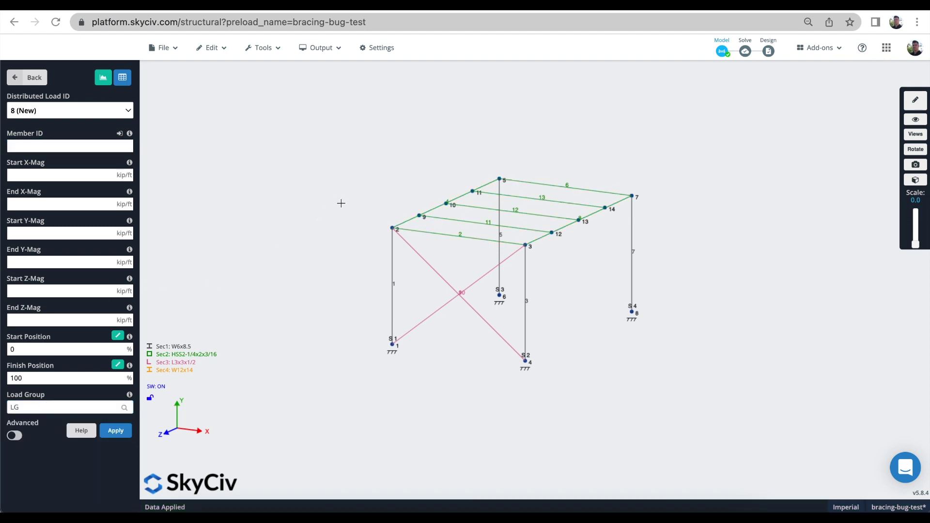
Inspect the roof loads, including member 4's load, and return to the modelling menu.
click(333, 141)
drag(333, 142, 428, 202)
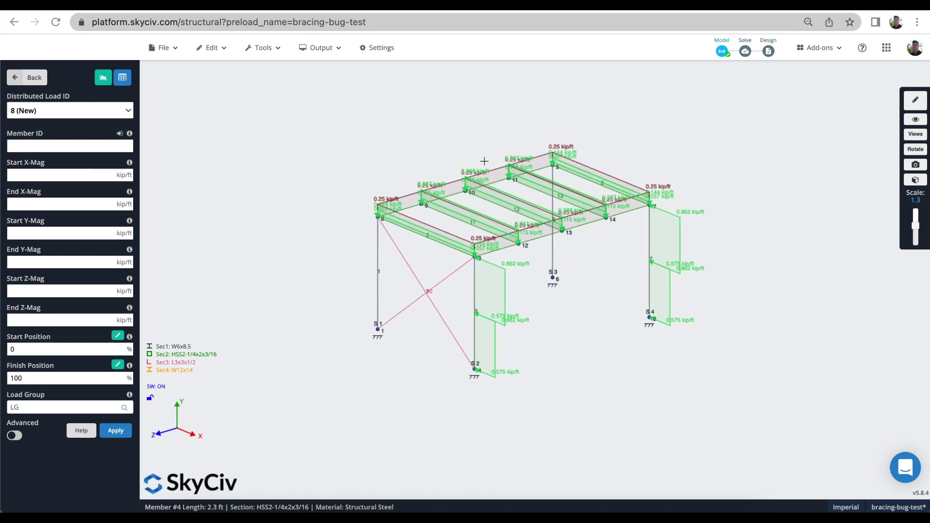
scroll(446, 144, up, 5)
click(452, 201)
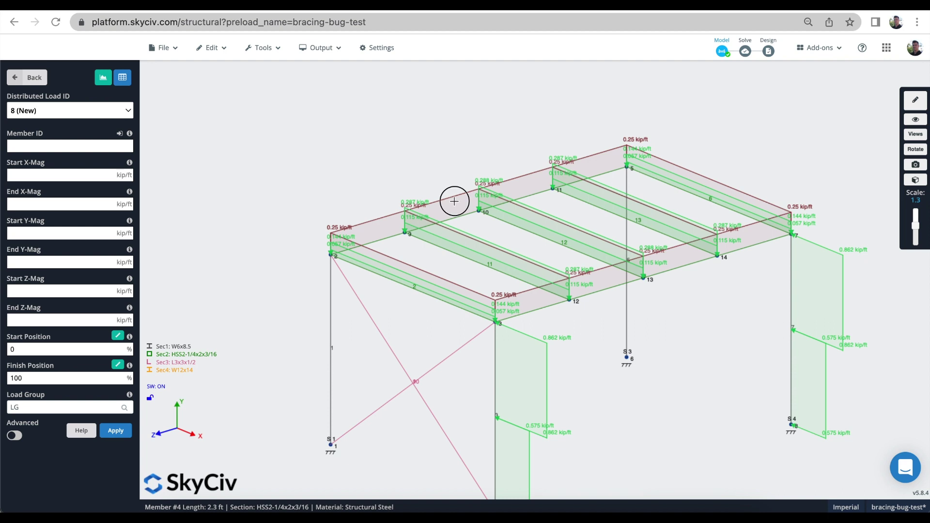
click(375, 159)
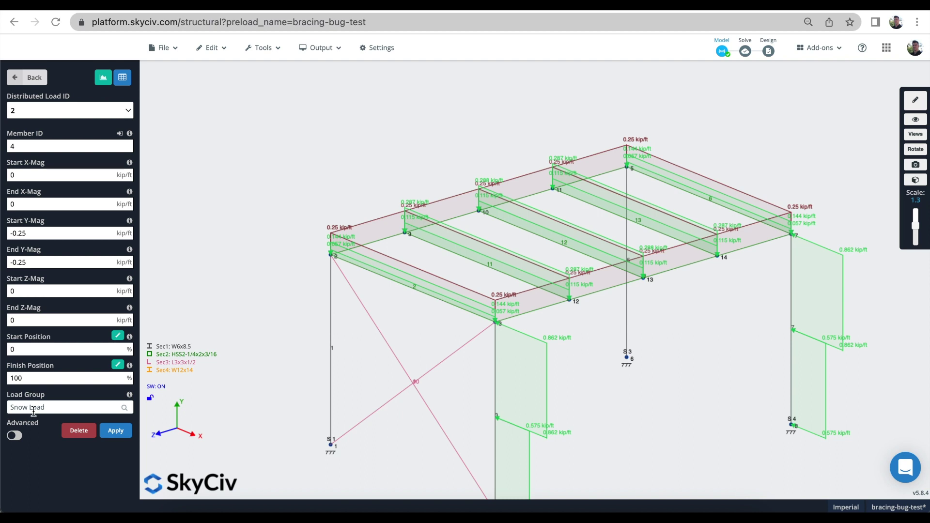
scroll(421, 157, down, 2)
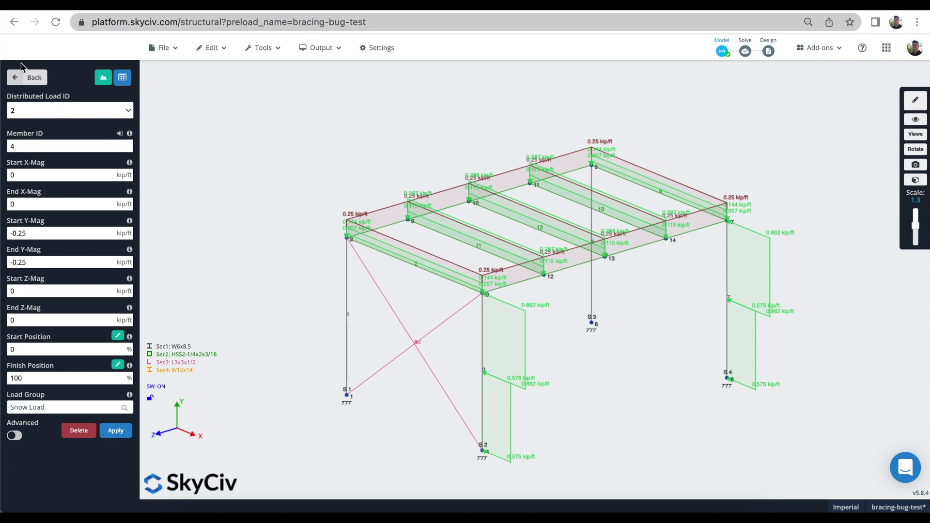
click(28, 78)
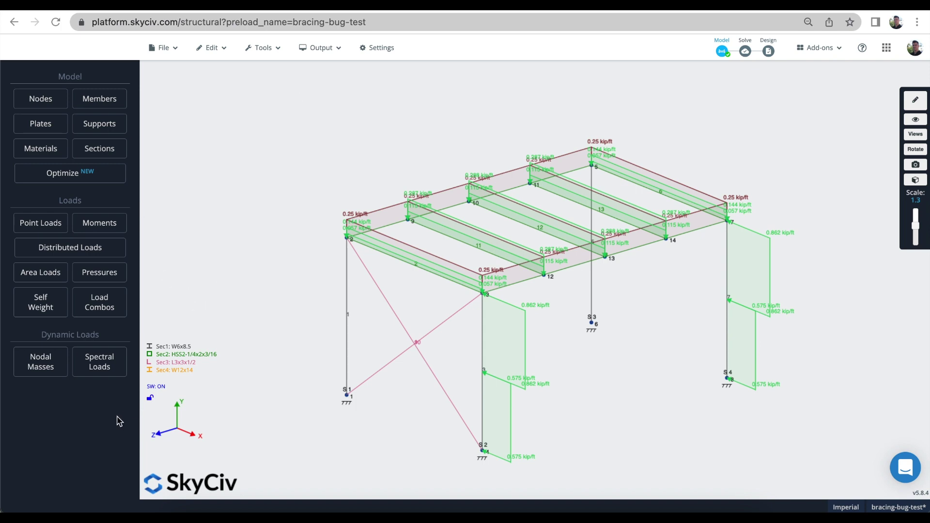
Switch Load Combos to spreadsheet entry and clear every existing combination.
click(110, 313)
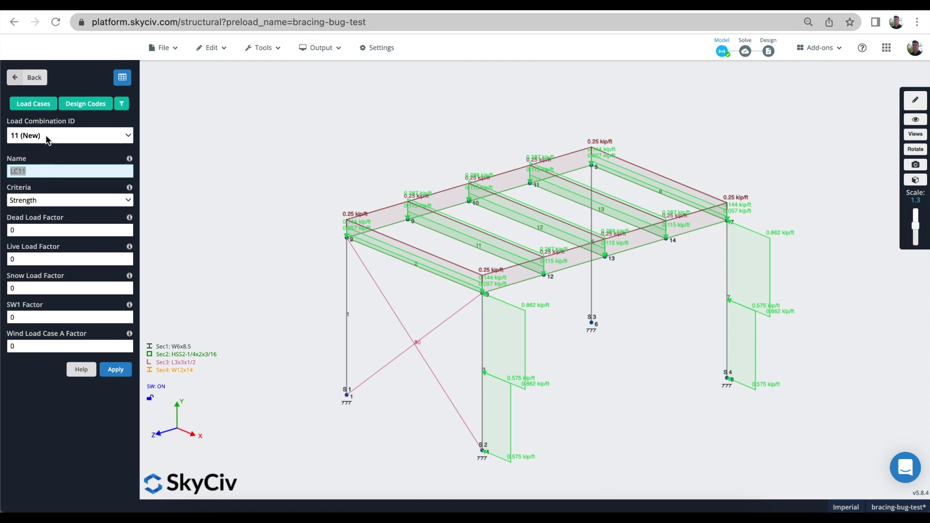
click(123, 78)
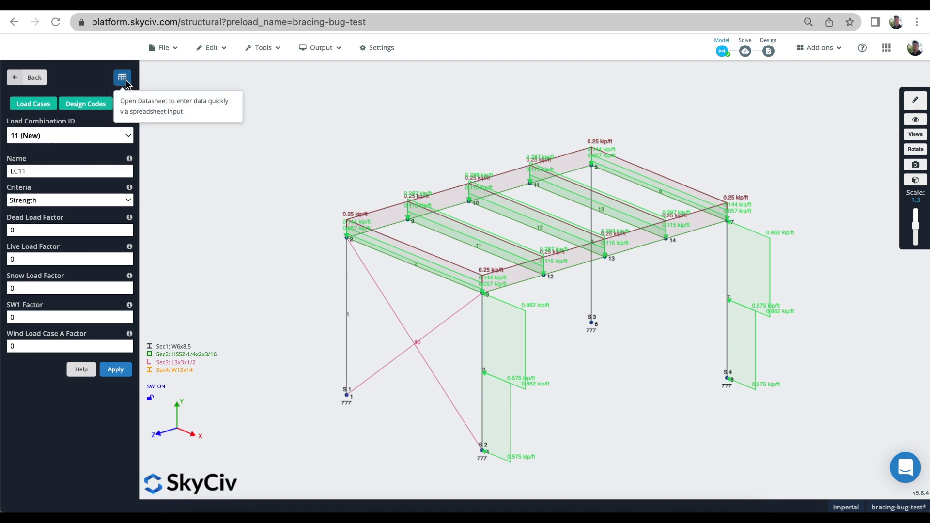
scroll(145, 147, right, 5)
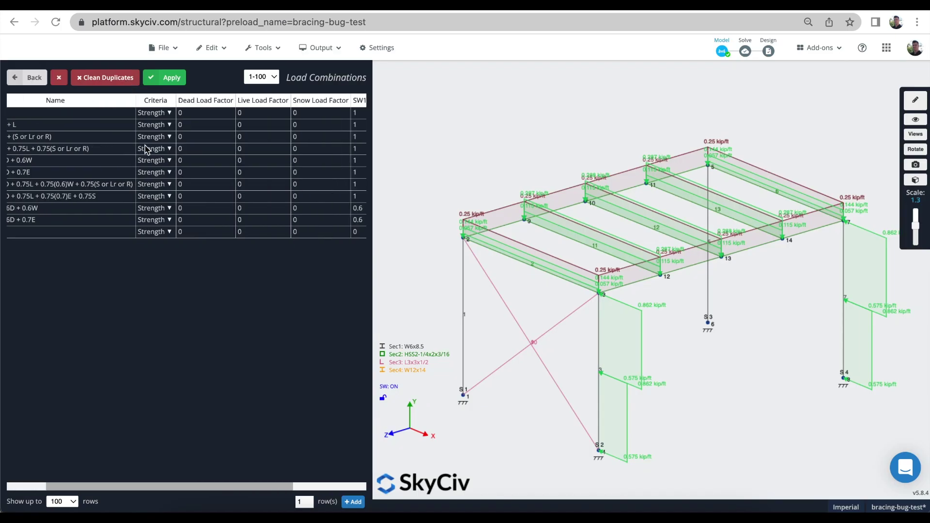
scroll(194, 131, left, 5)
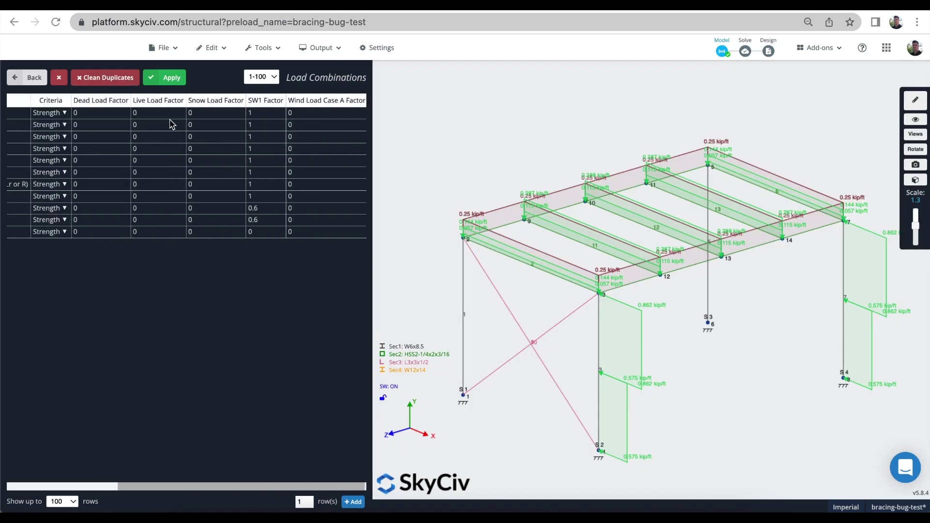
click(57, 81)
click(511, 309)
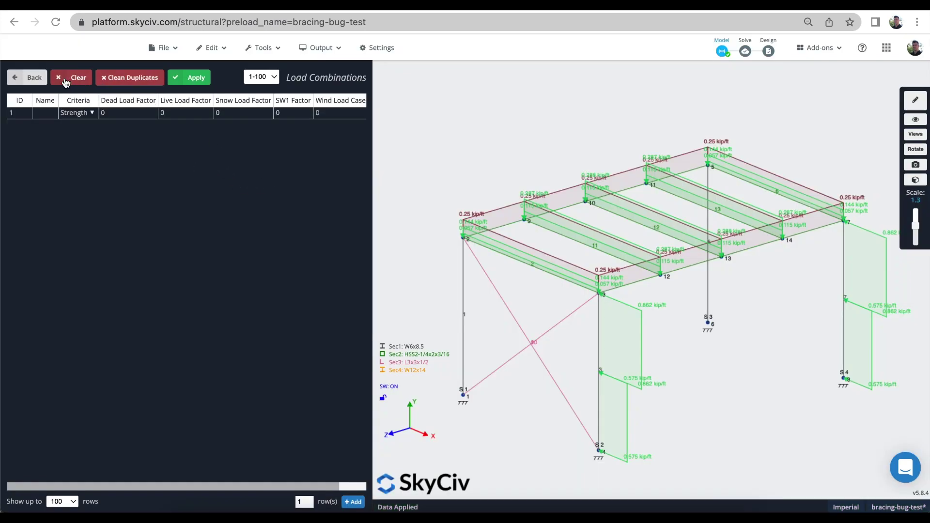
scroll(289, 119, right, 1)
scroll(288, 119, left, 2)
Fill row 1 with dead factor 1.5, live factor 0.8, named '1.5Dead + 0.8L'.
click(125, 115)
text(1.5)
key(Tab)
text(0.)
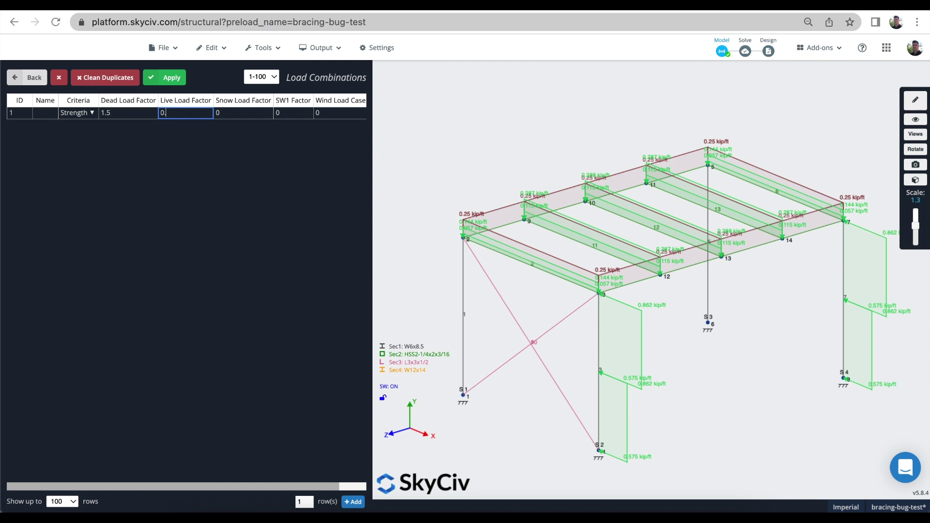
click(255, 151)
click(42, 113)
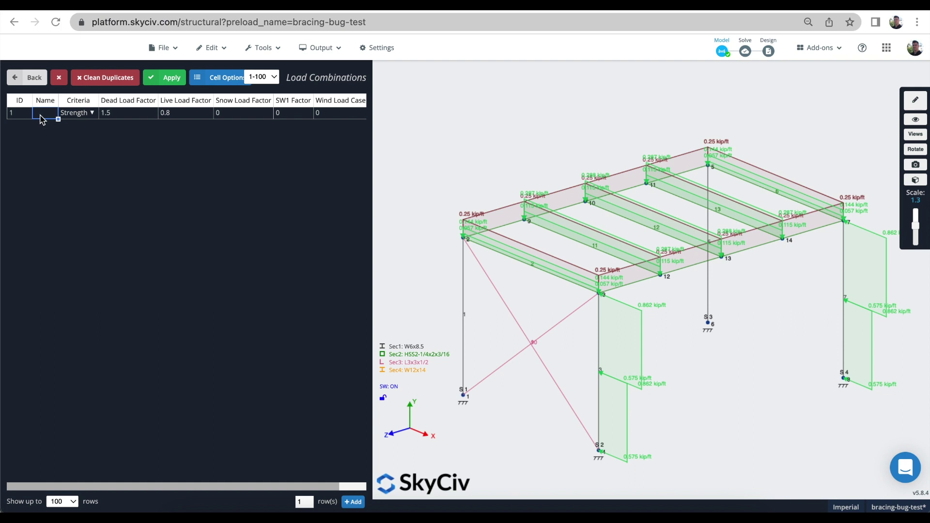
text(Dead + 0.8L)
key(Return)
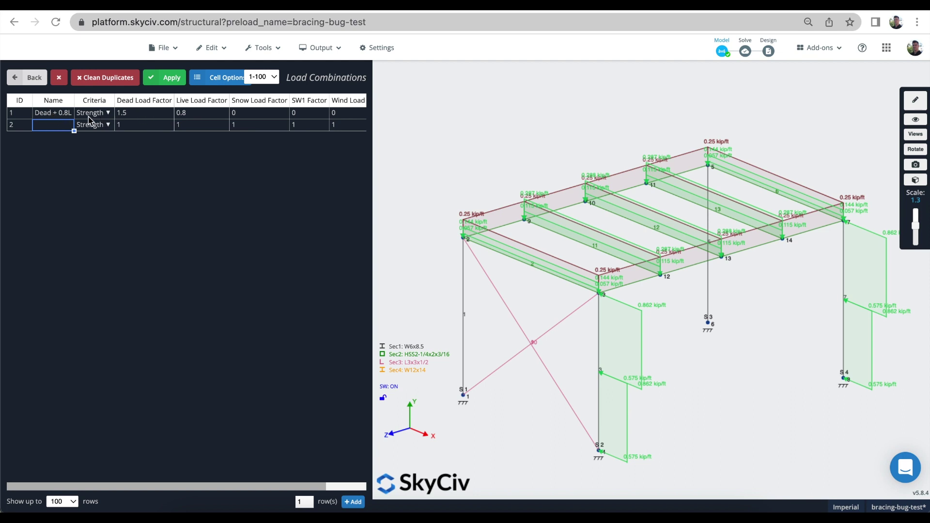
click(35, 113)
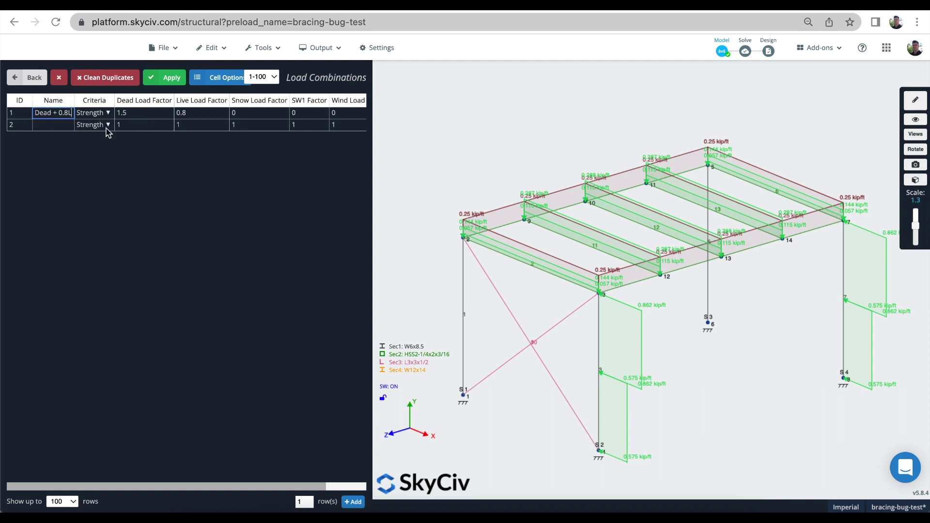
text(1.5)
key(Return)
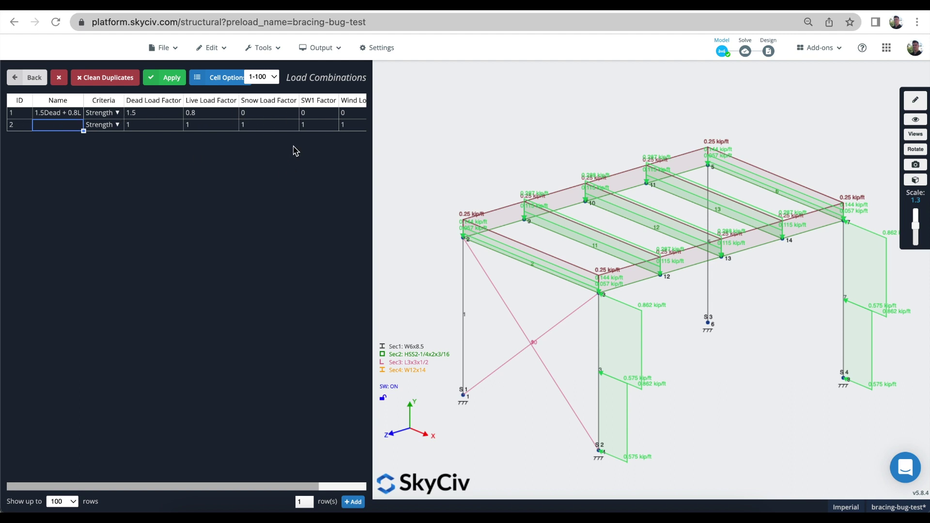
Clear all load combinations again and return to the modelling menu.
scroll(260, 126, right, 2)
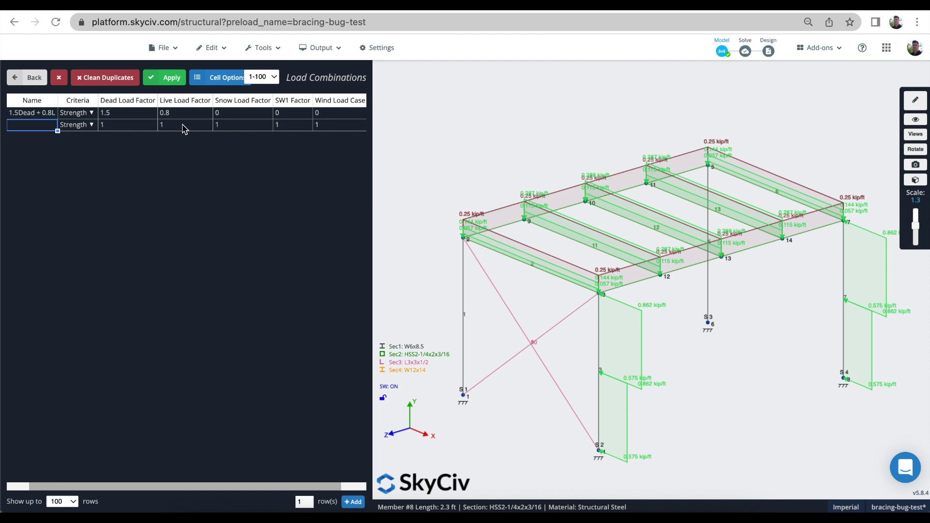
scroll(182, 127, left, 2)
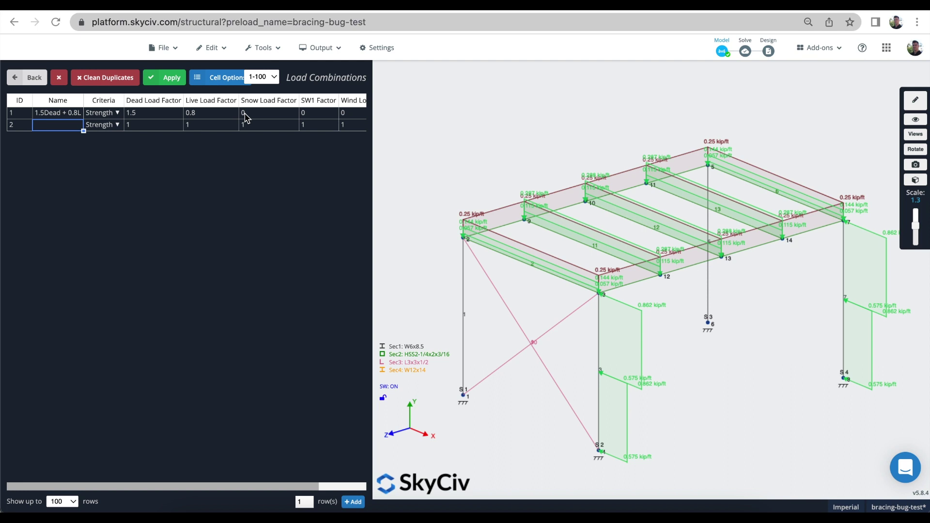
click(61, 79)
click(507, 305)
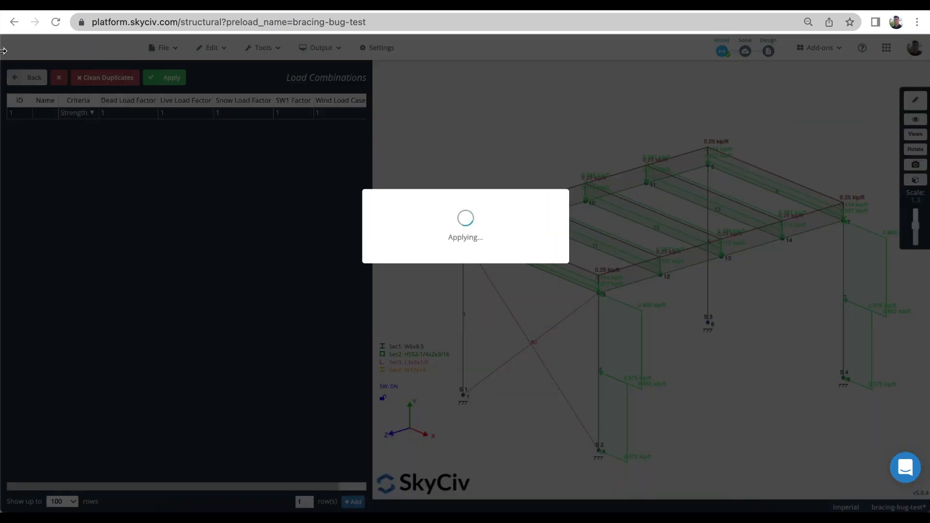
click(19, 78)
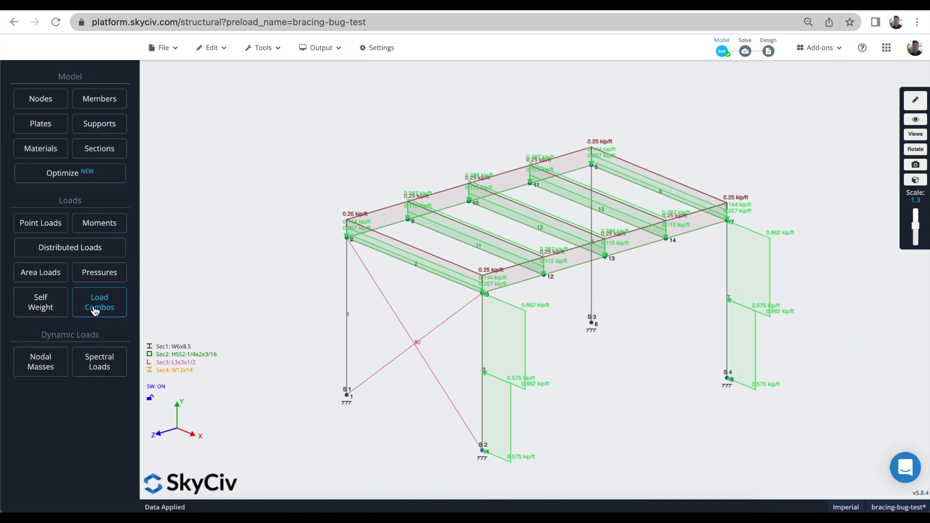
Choose ASCE 7-16 LRFD in the Design Codes generator and display its combinations.
click(97, 246)
click(98, 110)
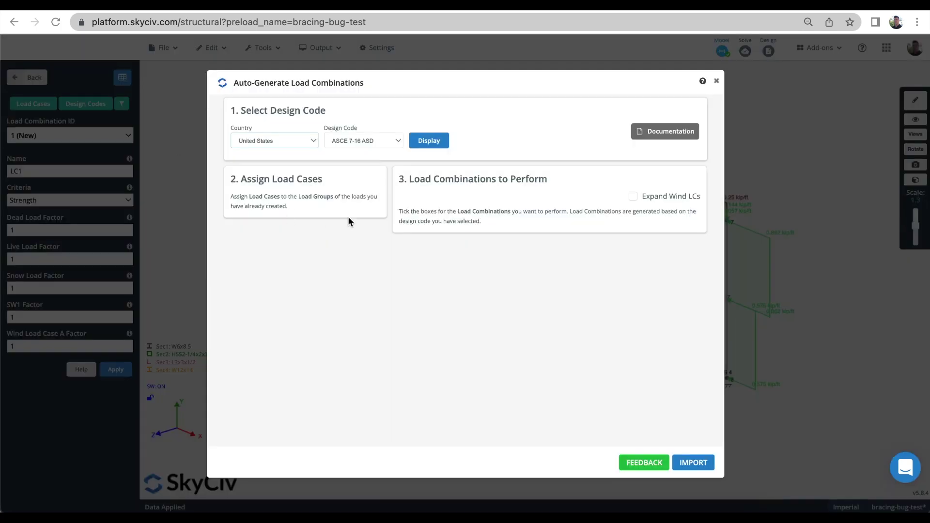
click(352, 144)
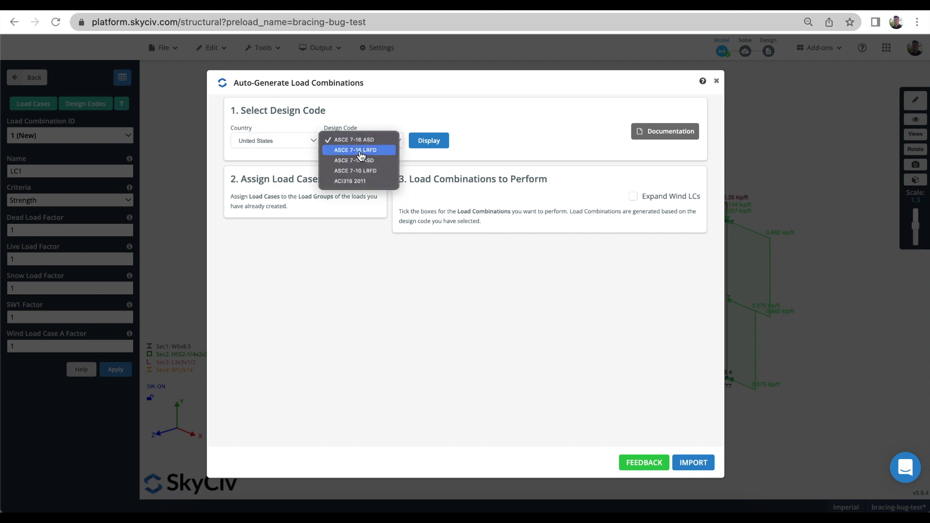
click(360, 150)
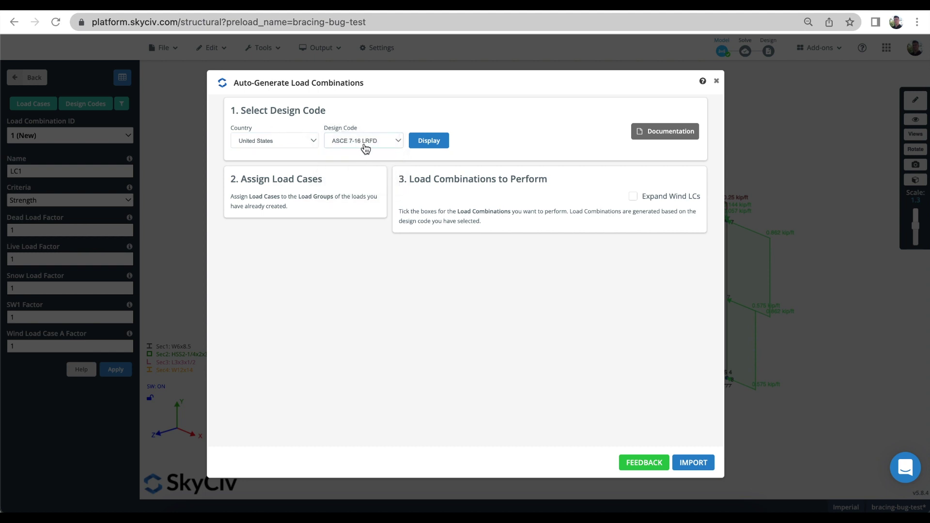
click(415, 146)
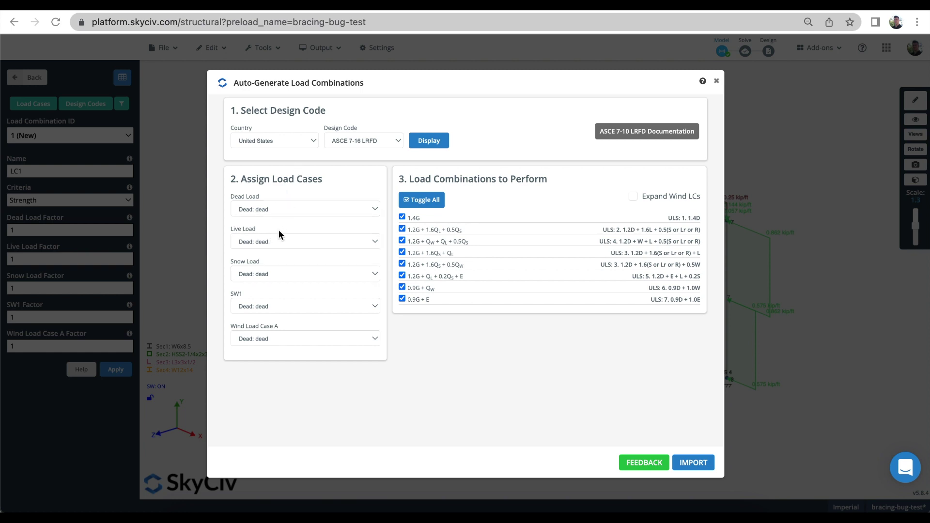
Assign 'live' to Live Load, 'Roof live' to Snow Load and 'wind' to Wind Load Case A.
click(246, 242)
click(260, 252)
click(257, 274)
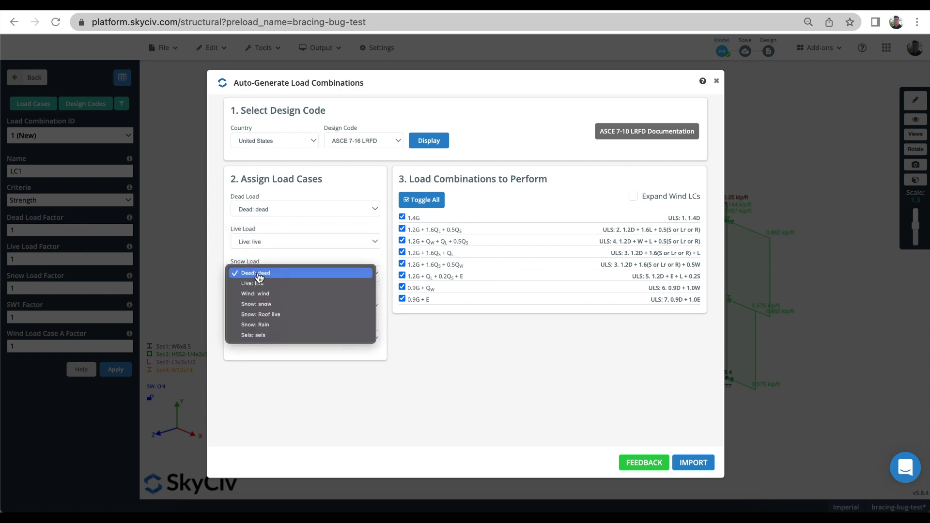
click(273, 316)
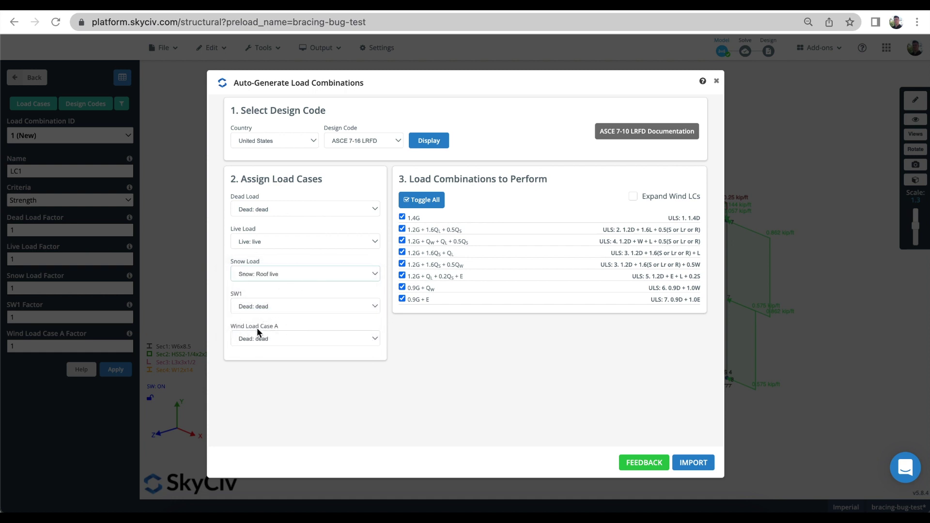
click(267, 342)
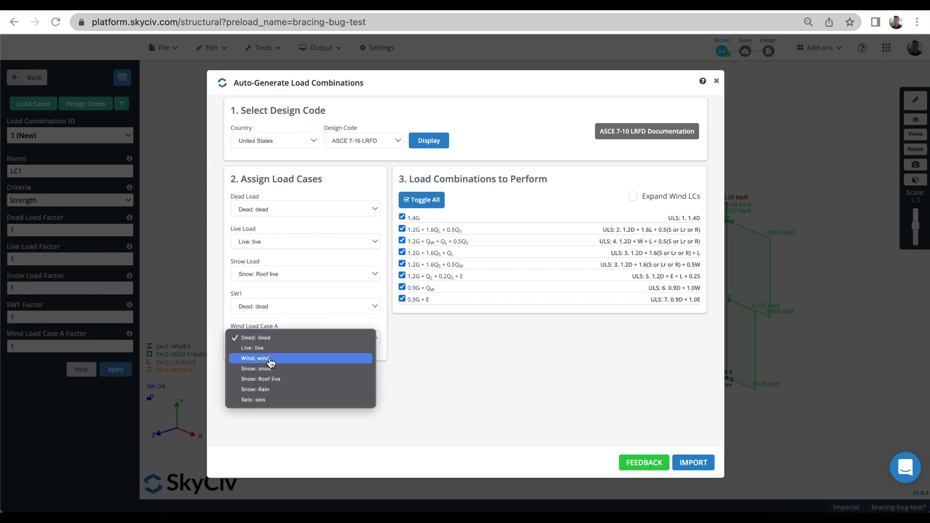
click(270, 361)
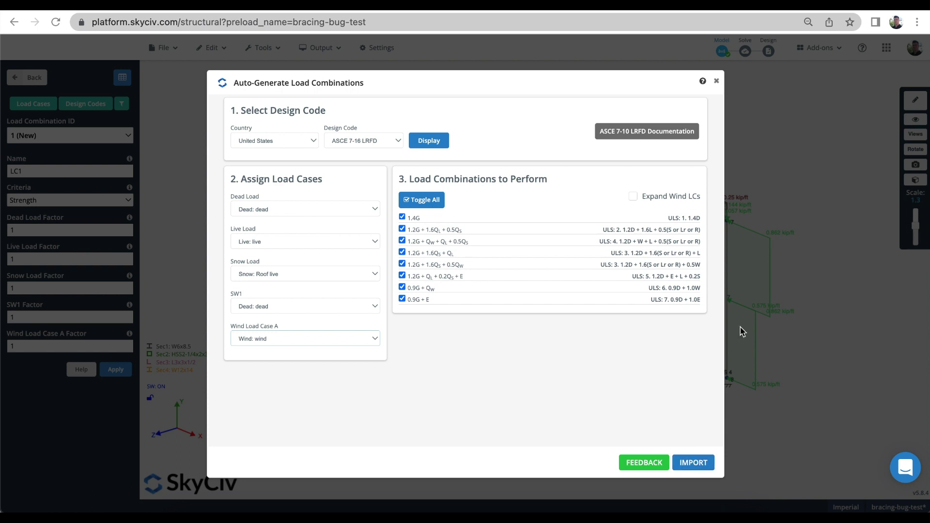
mouse_move(654, 201)
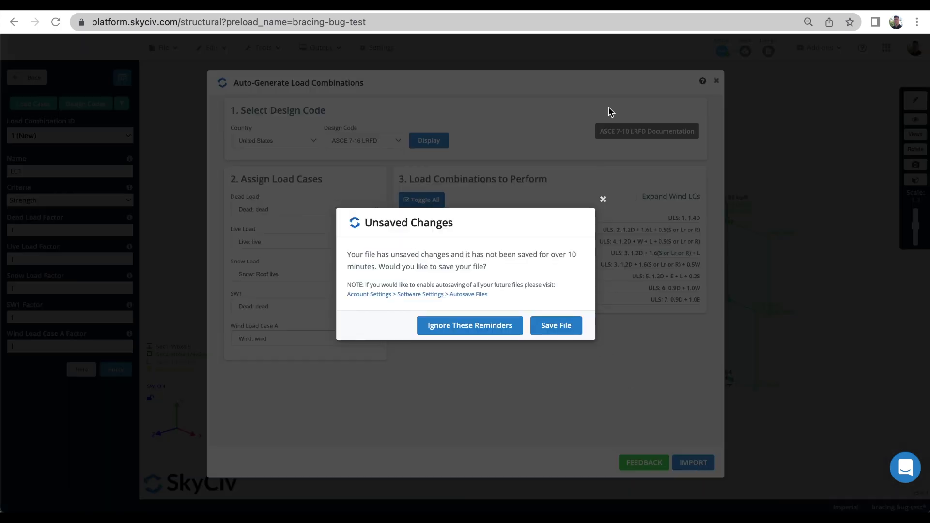
click(620, 210)
Import and apply the 12 generated ASCE 7-16 LRFD load combinations to the model.
click(688, 463)
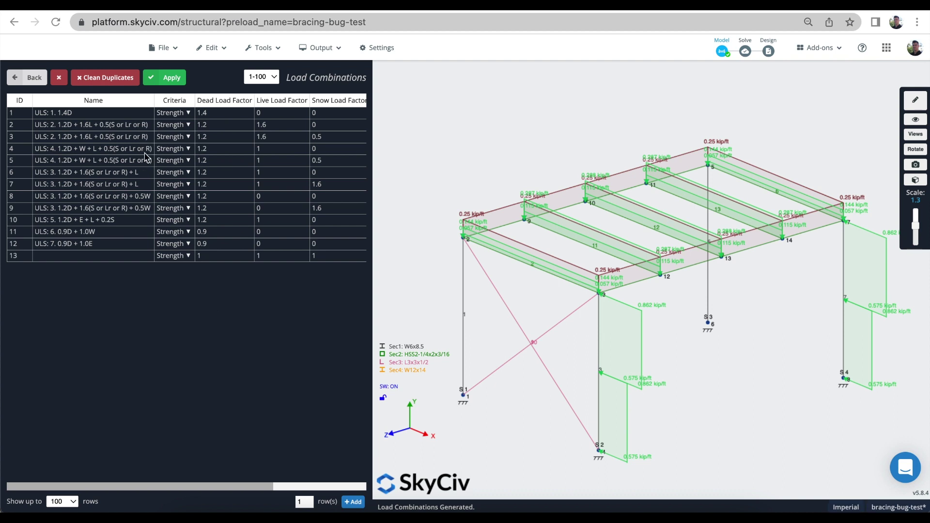
scroll(226, 149, right, 3)
scroll(226, 149, right, 3)
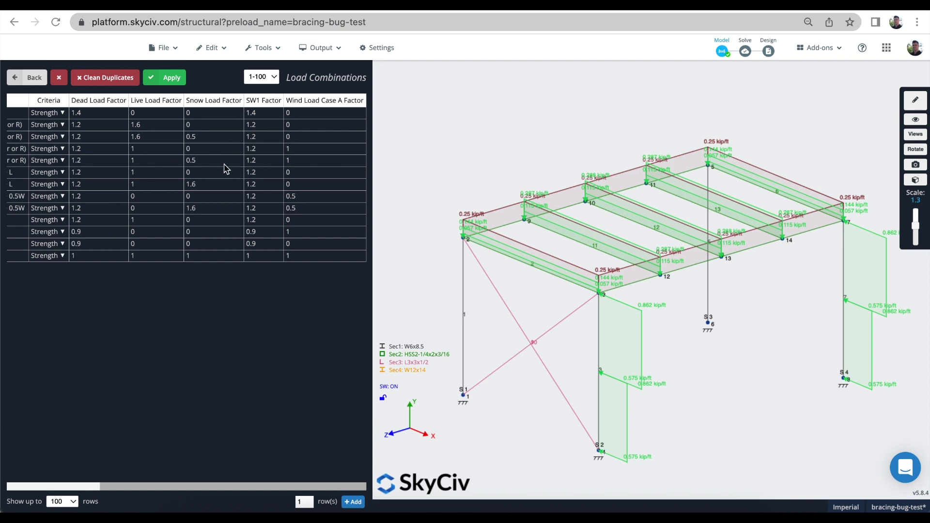
click(168, 85)
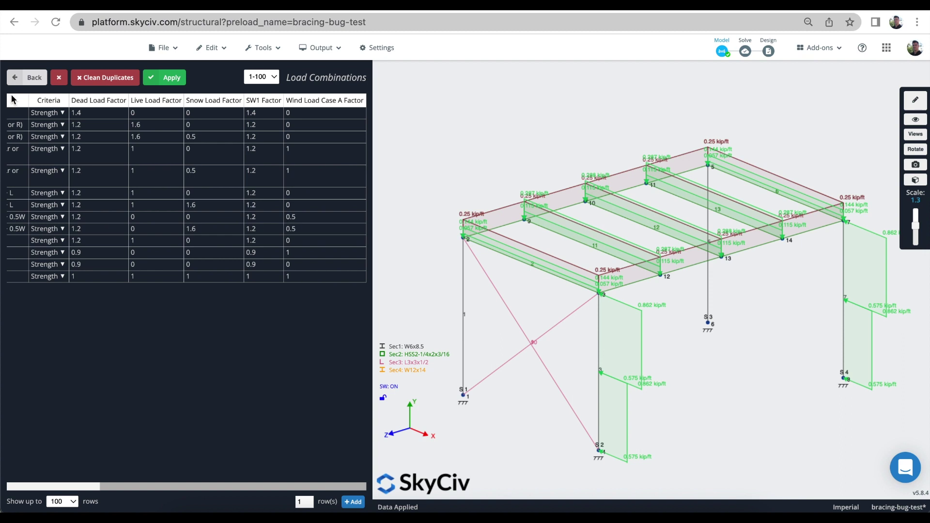
Close the load combinations table and recentre the frame in the view.
click(27, 79)
click(343, 134)
drag(343, 134, 376, 137)
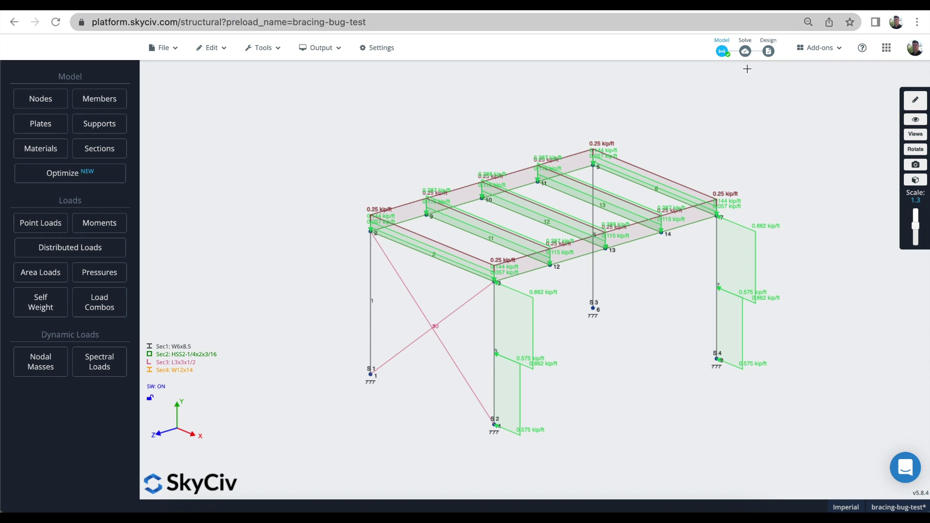
Solve the frame and show the bending moment and displaced shape for combination #1.
click(746, 51)
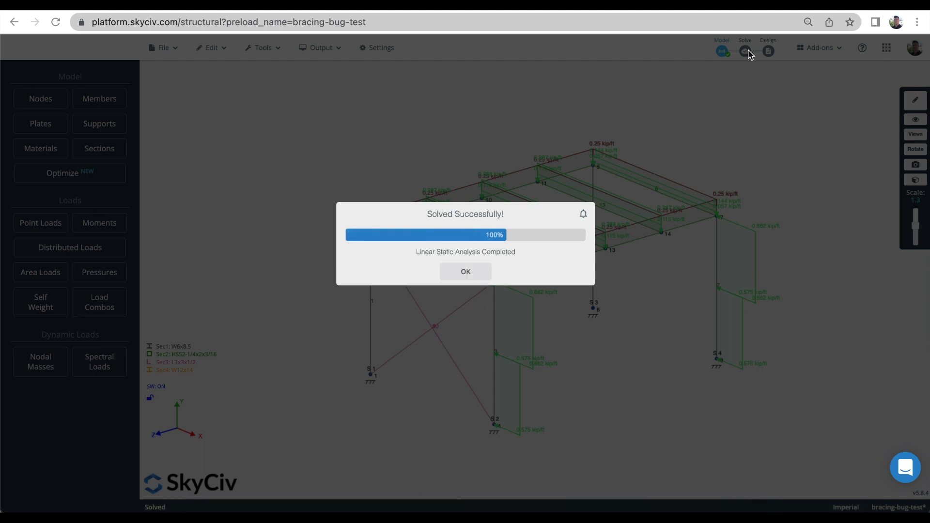
click(485, 275)
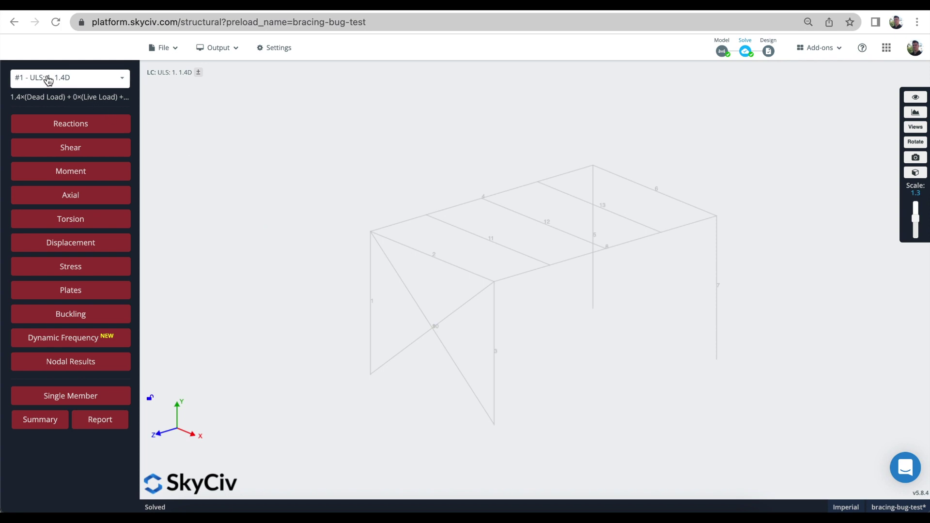
click(48, 79)
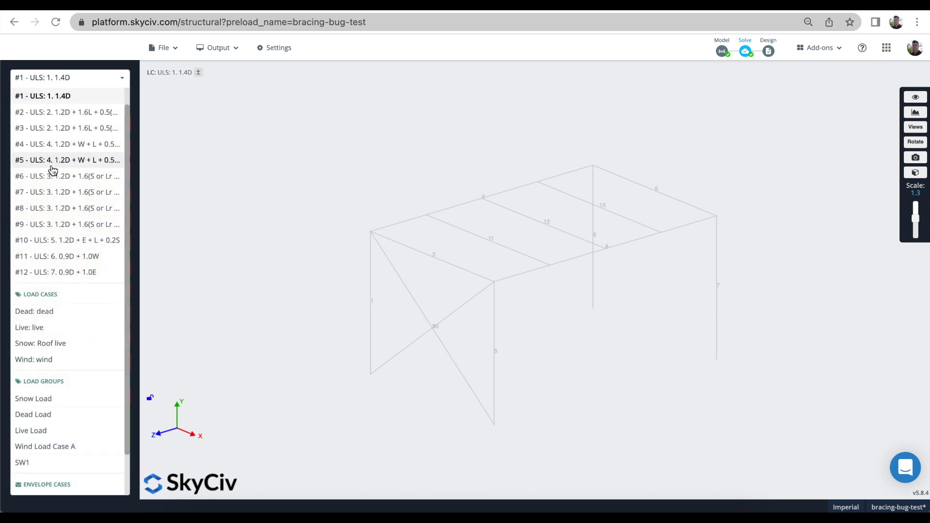
click(268, 107)
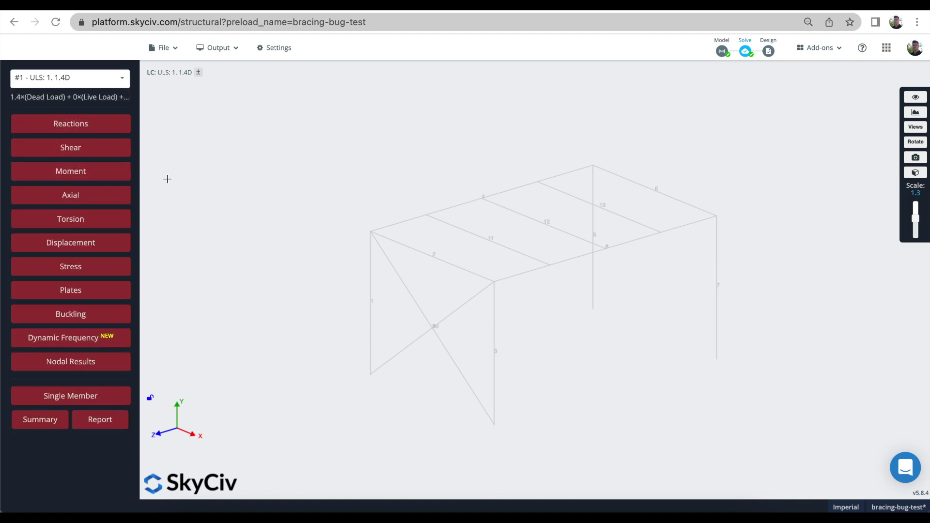
click(92, 176)
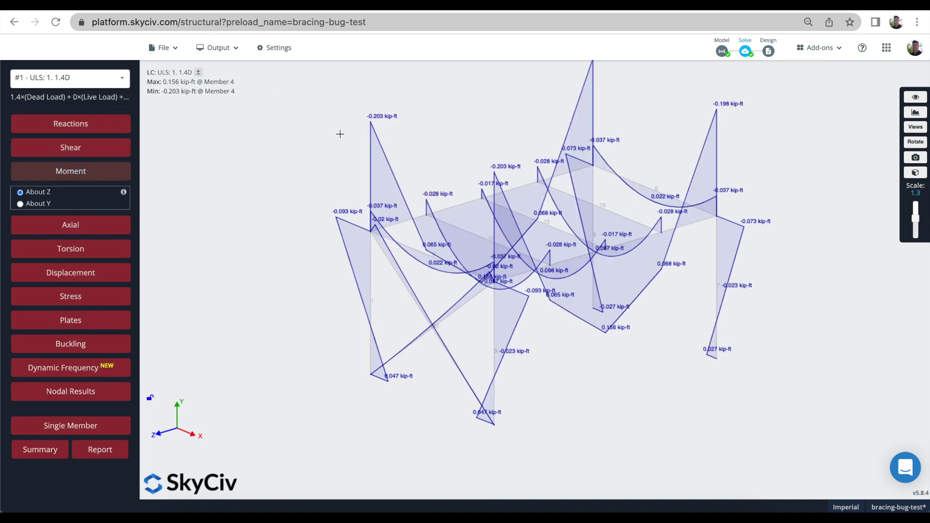
mouse_move(346, 141)
mouse_down()
mouse_move(371, 139)
mouse_move(361, 142)
mouse_up()
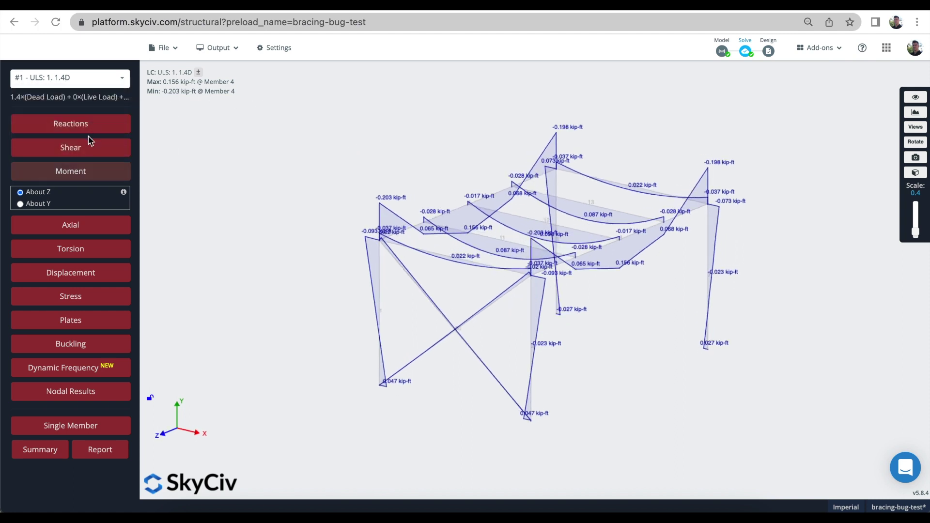
click(92, 272)
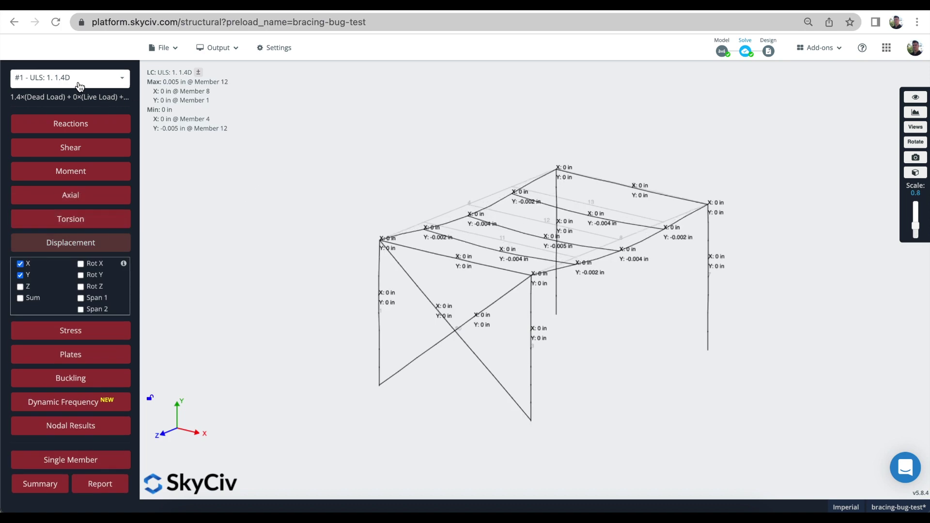
Show displacements for combinations #2 and #11, then for Wind Load Case A.
click(56, 86)
click(69, 115)
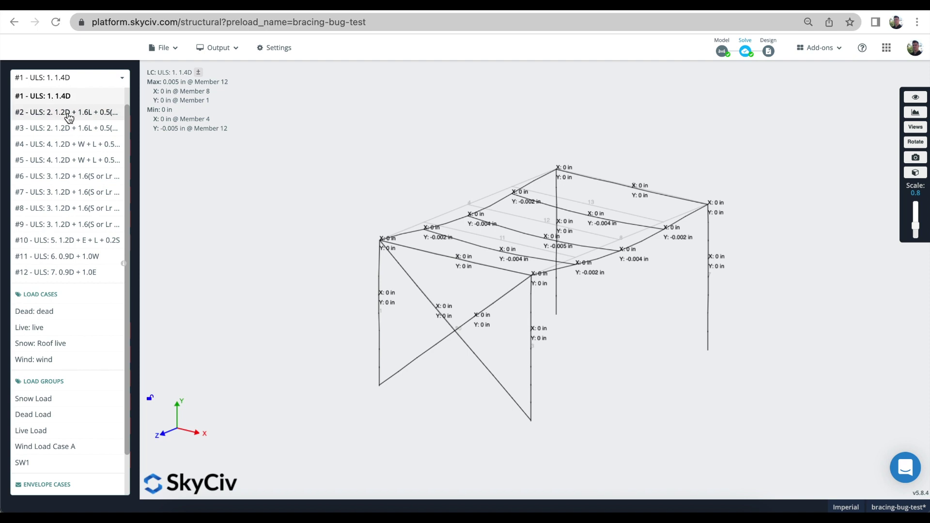
click(82, 80)
click(102, 96)
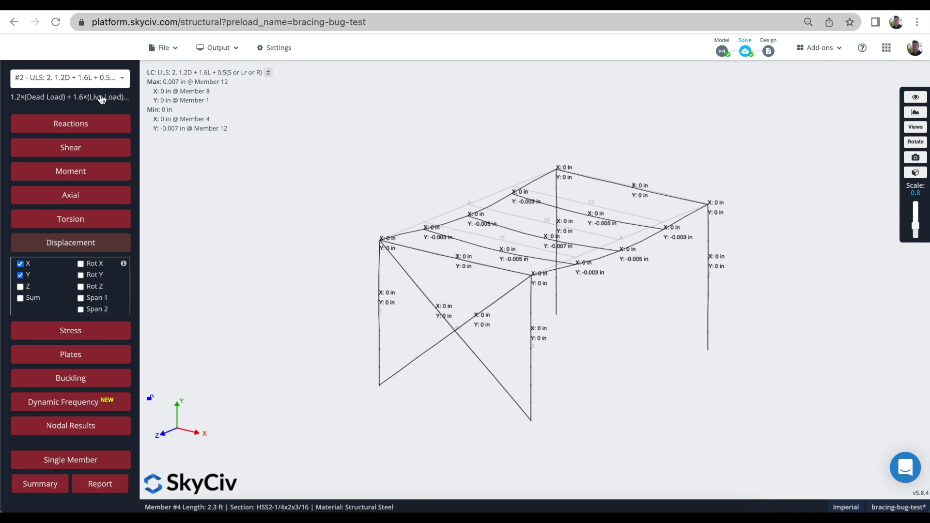
click(100, 79)
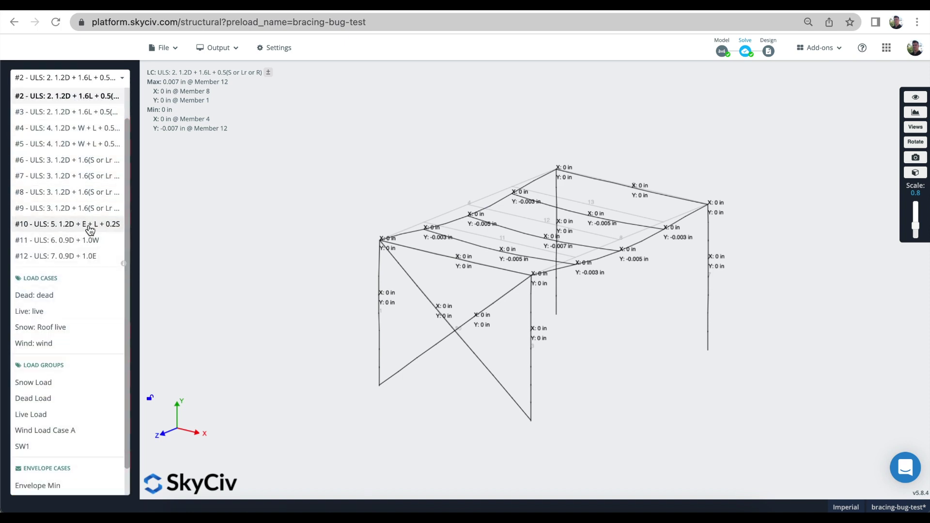
click(92, 241)
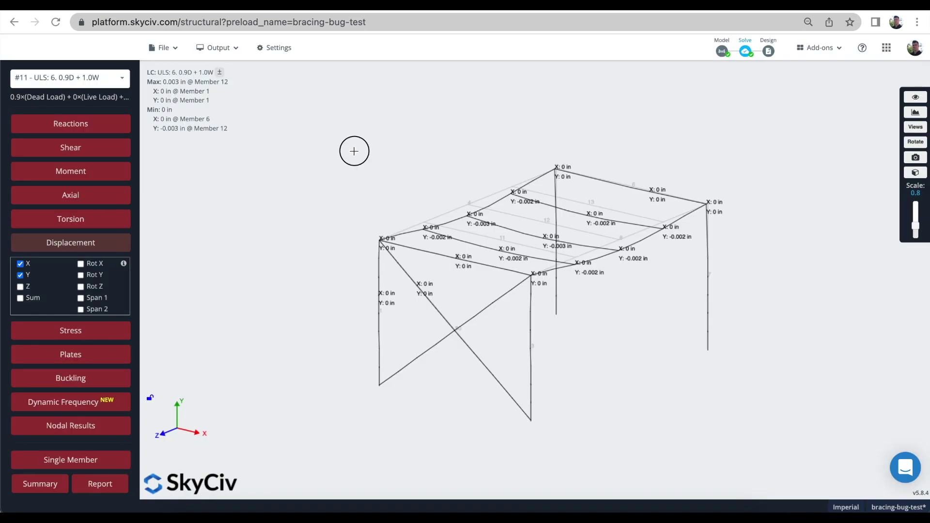
mouse_move(379, 151)
mouse_down()
mouse_move(418, 163)
mouse_move(394, 164)
mouse_move(407, 158)
mouse_move(391, 153)
mouse_up()
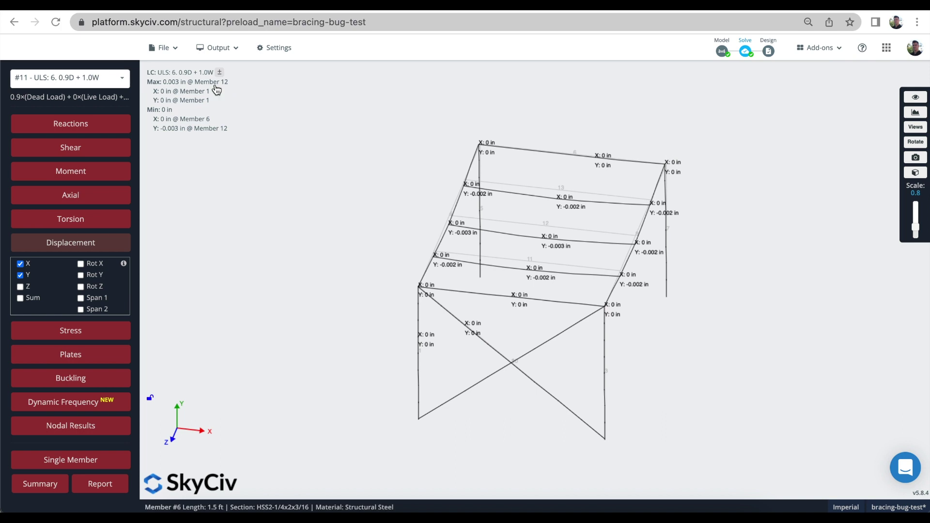
click(92, 78)
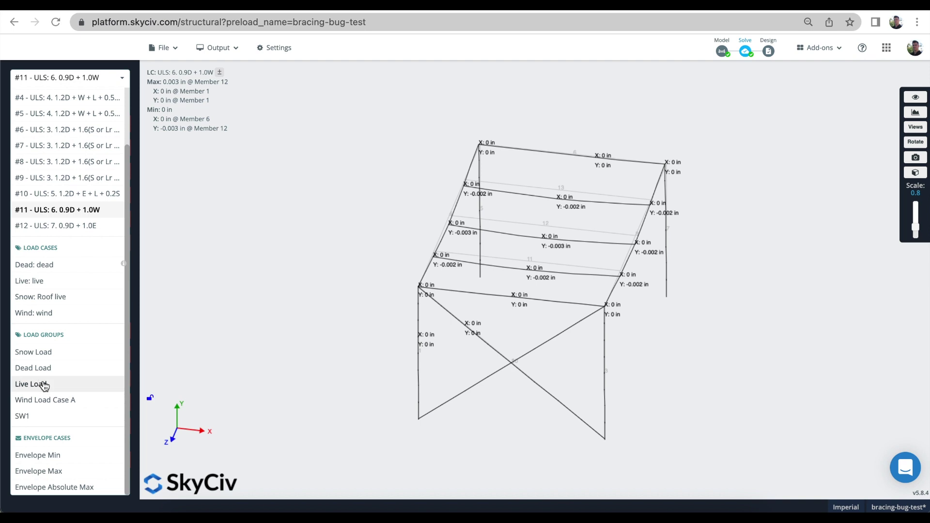
click(47, 399)
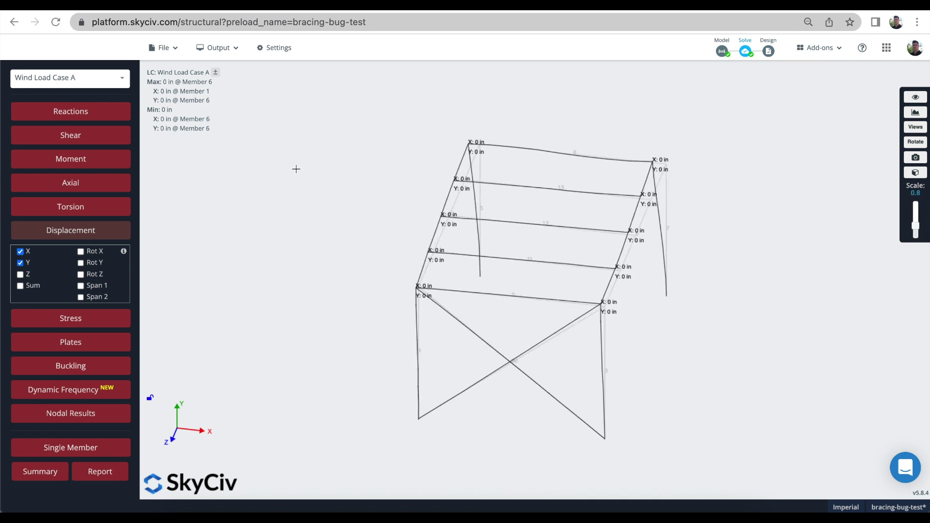
Rotate the frame and switch displacements to Envelope Absolute Max, peaking at 0.014 in on Member 12.
drag(295, 169, 676, 188)
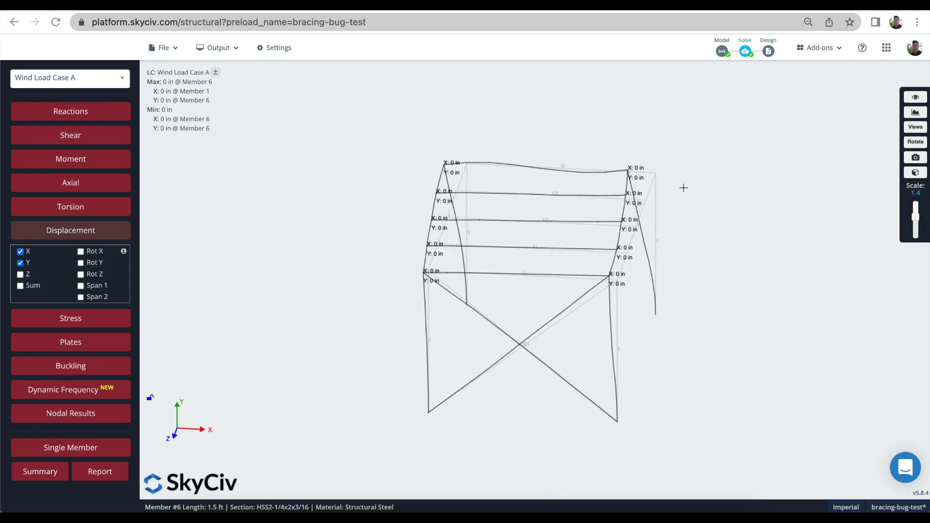
mouse_move(366, 121)
mouse_down()
mouse_move(350, 121)
mouse_move(359, 126)
mouse_up()
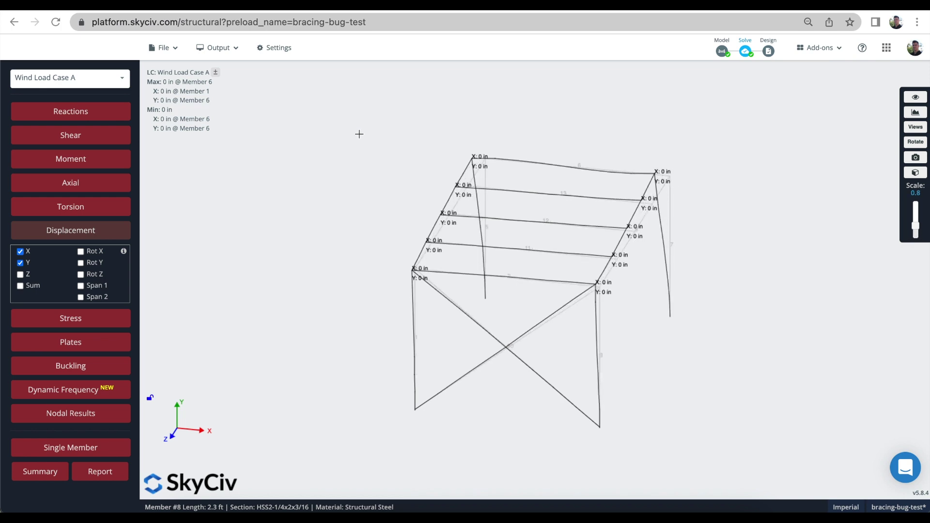
click(77, 78)
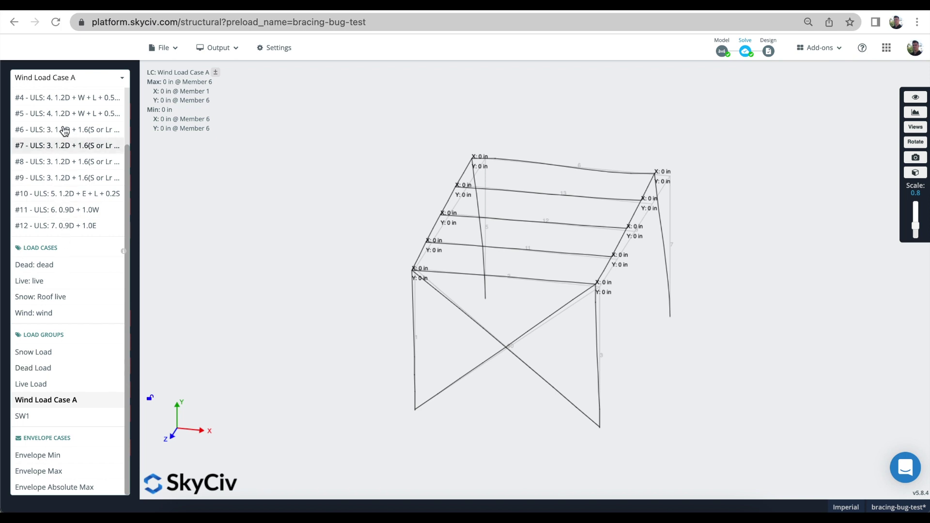
scroll(73, 143, up, 2)
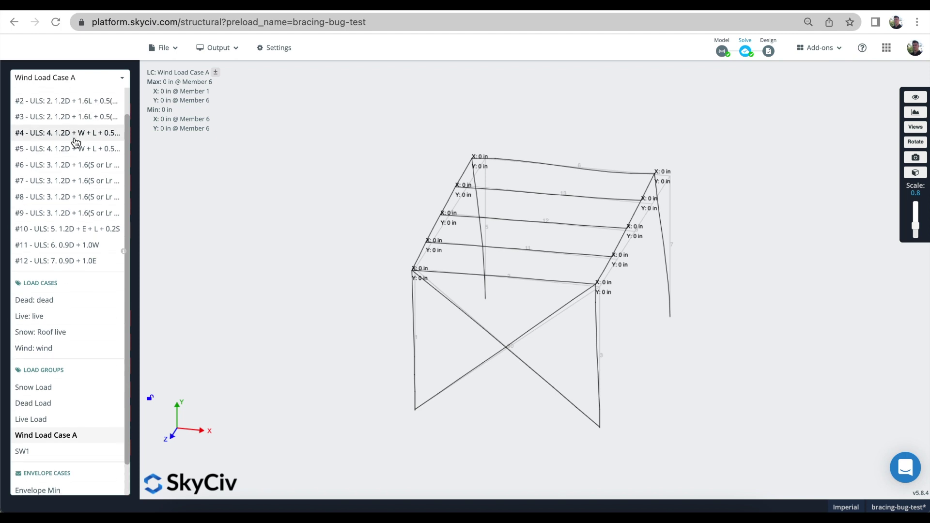
scroll(73, 145, down, 2)
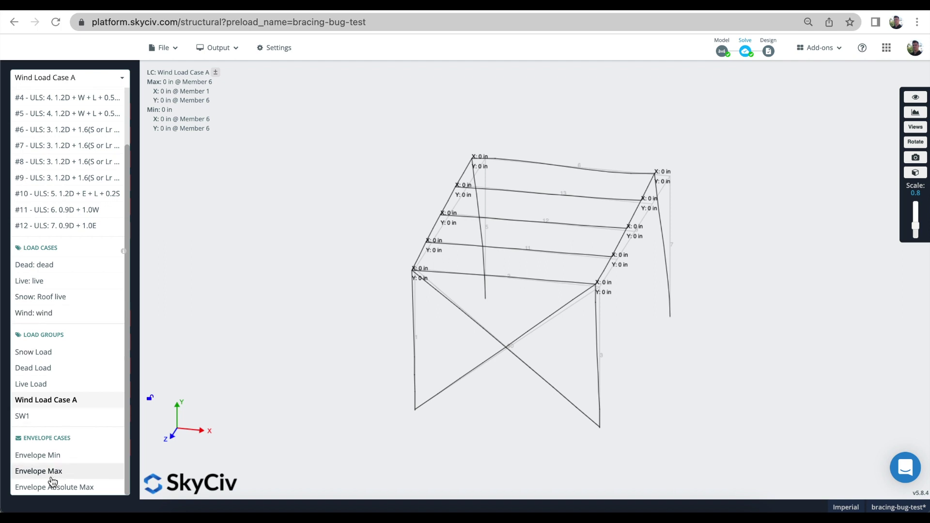
click(41, 488)
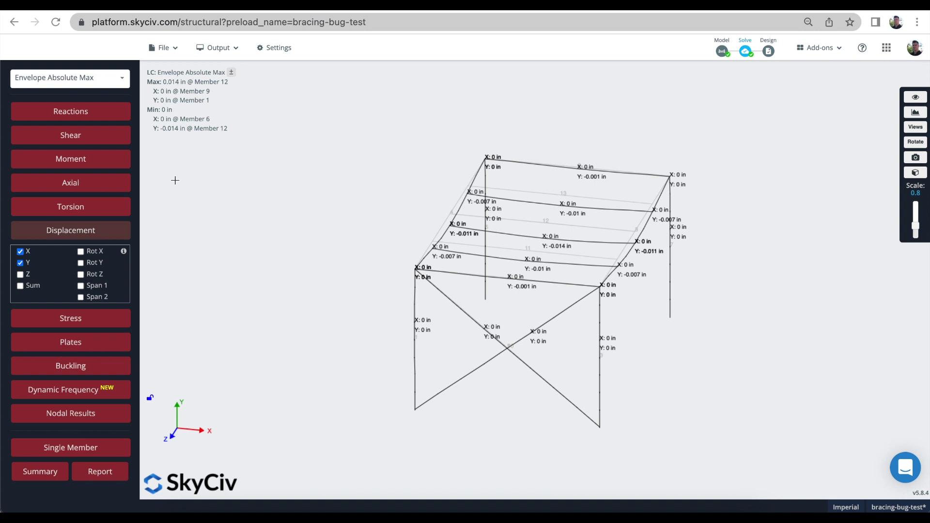
Replace displacements with the Envelope Absolute Max moment about Z, ranging -0.589 to 0.434 kip-ft.
click(56, 230)
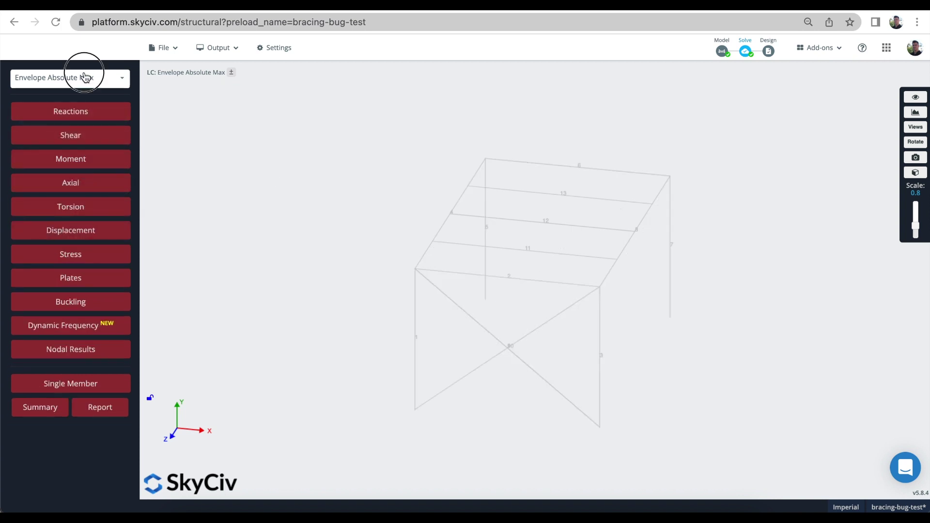
click(85, 77)
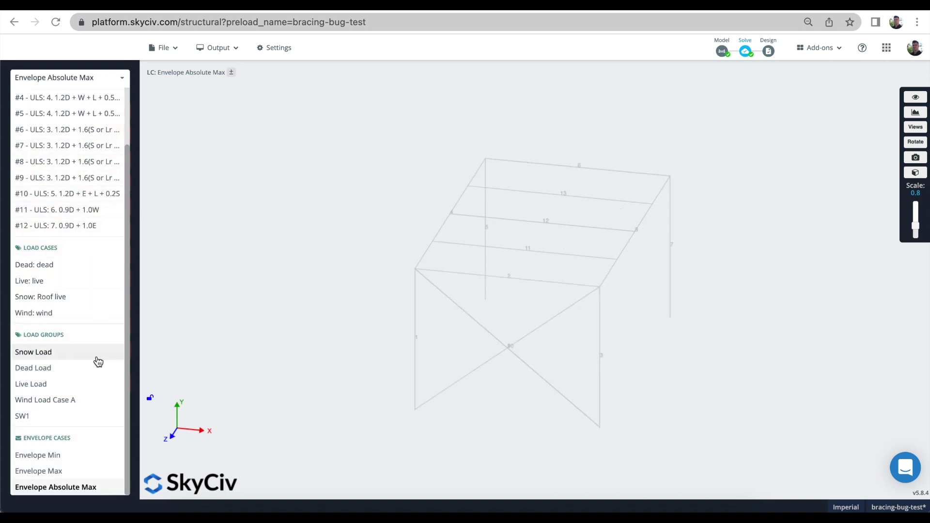
click(259, 178)
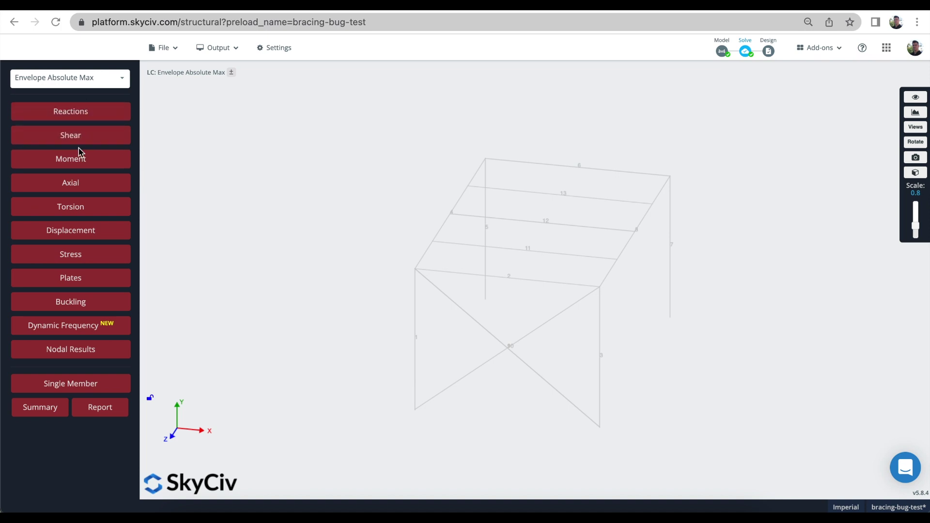
click(78, 159)
drag(374, 154, 344, 156)
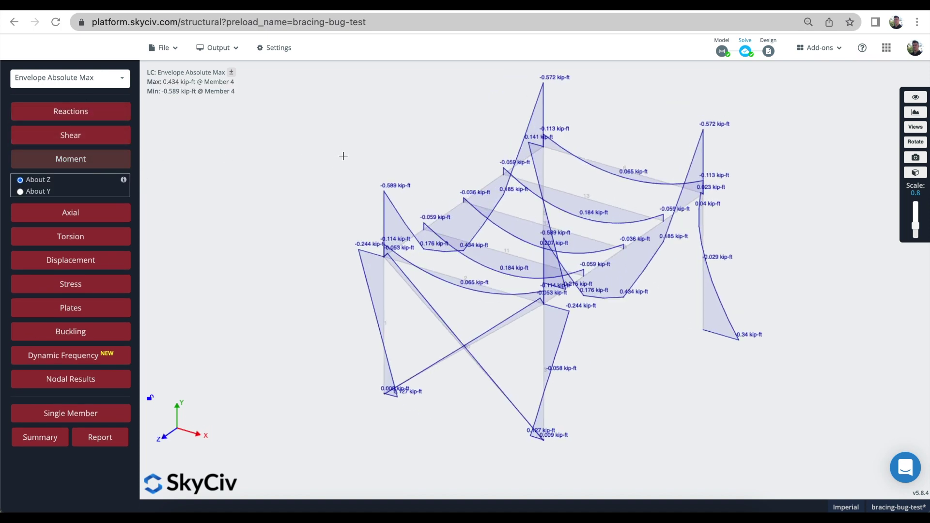
shift+scroll(343, 156, down, 5)
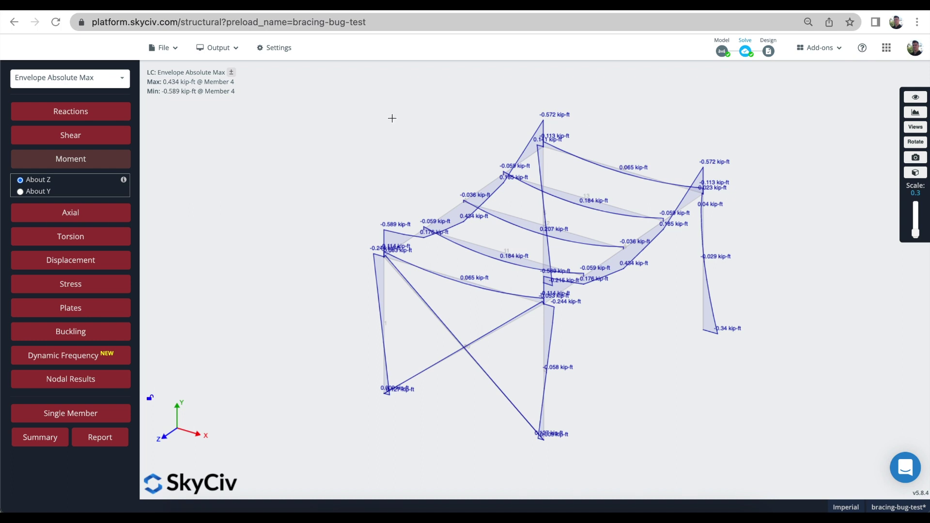
click(92, 83)
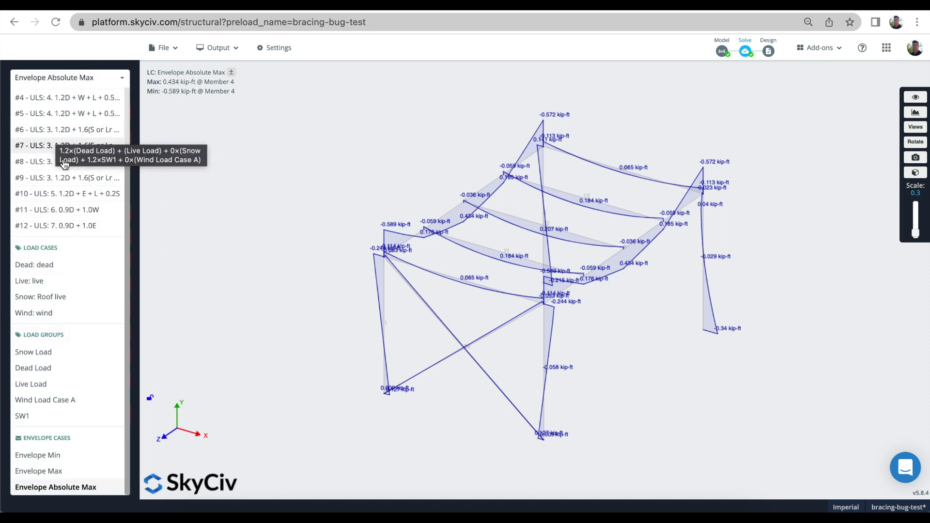
click(251, 184)
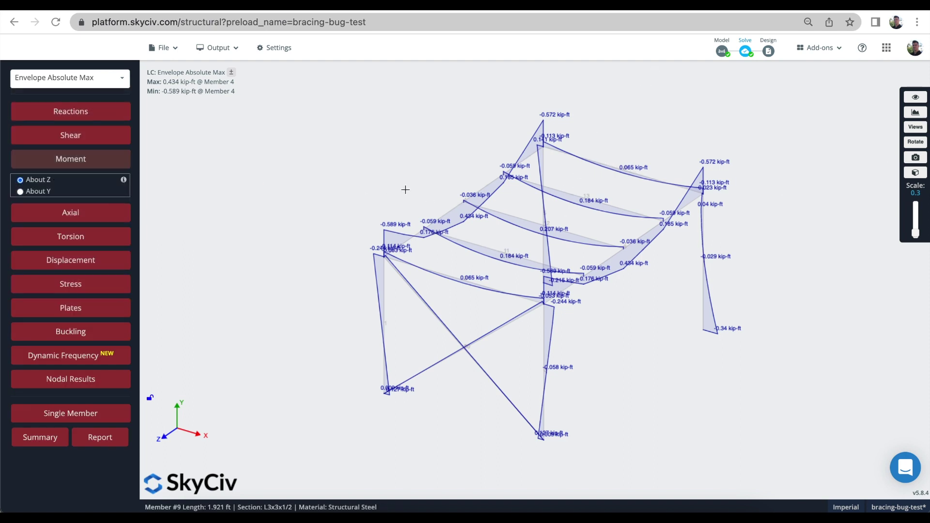
click(40, 437)
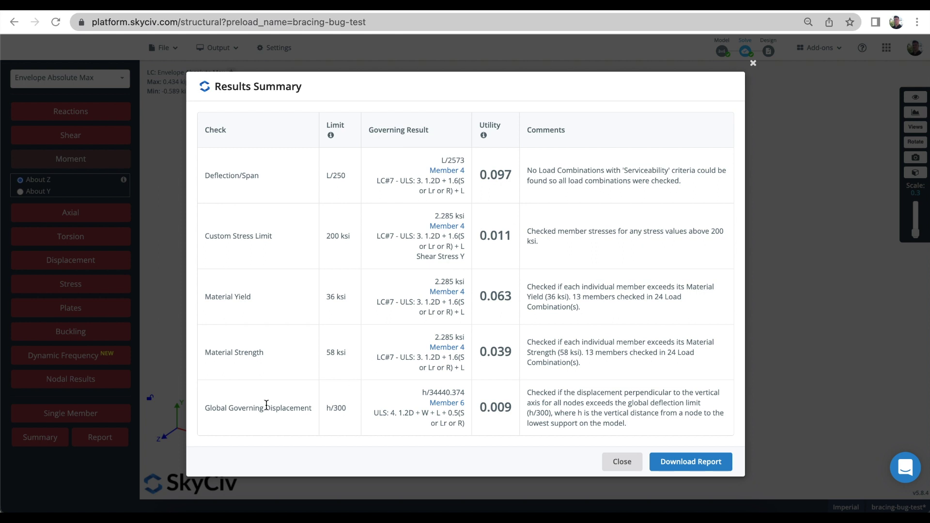
click(611, 461)
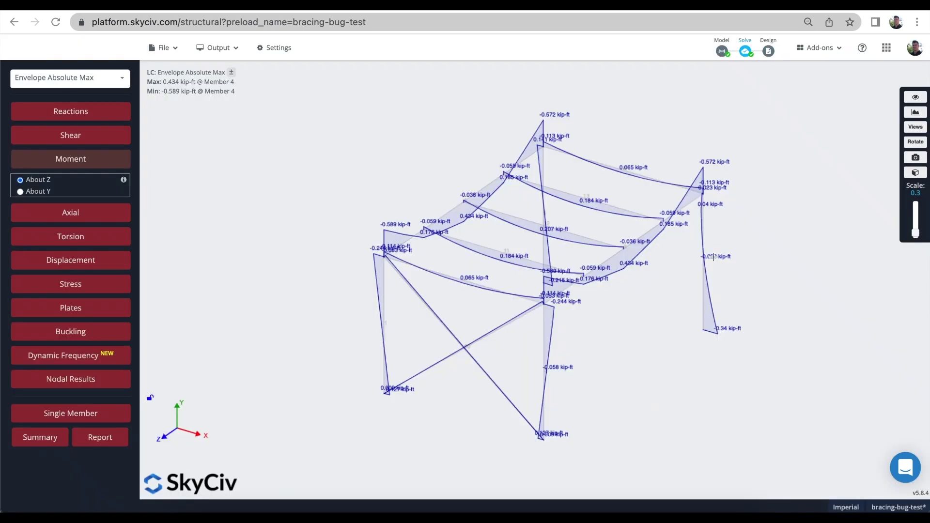
Overlay load combination #2 as the secondary combination on the envelope moment diagram.
click(231, 72)
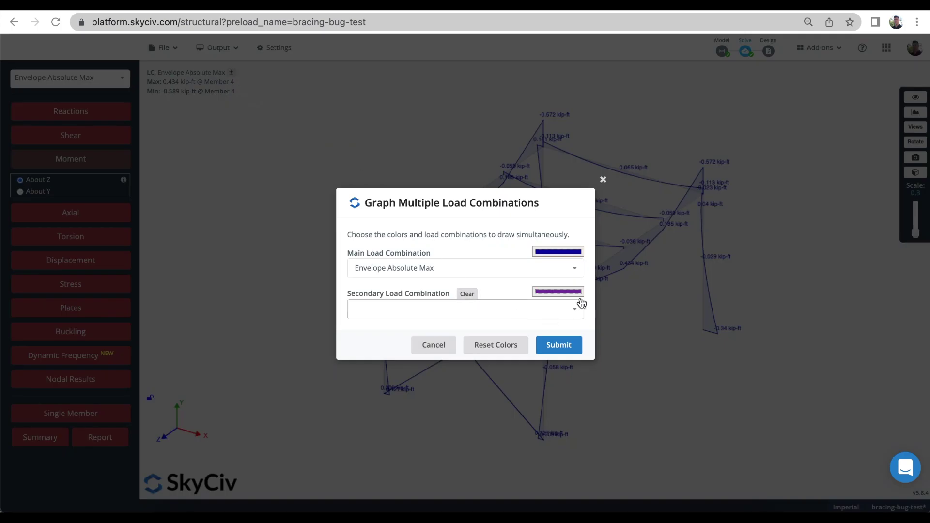
click(491, 310)
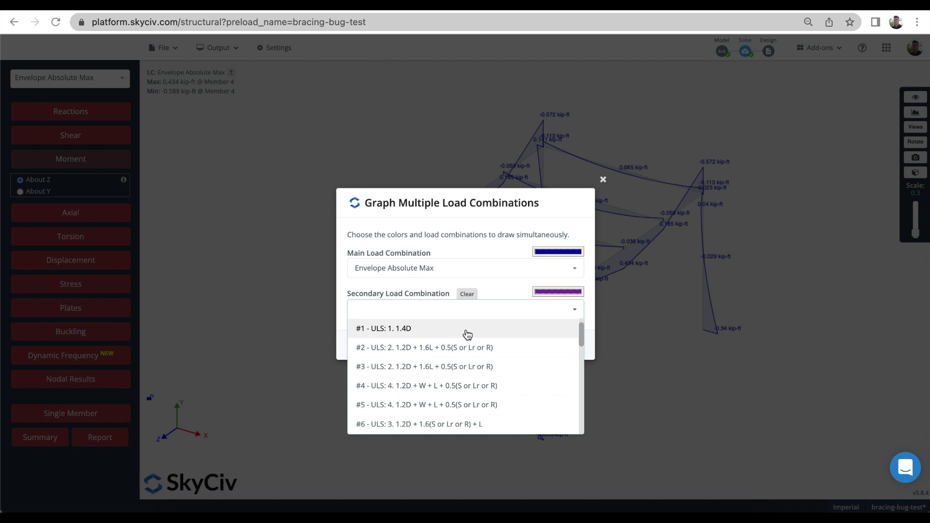
scroll(467, 339, down, 5)
scroll(465, 344, up, 5)
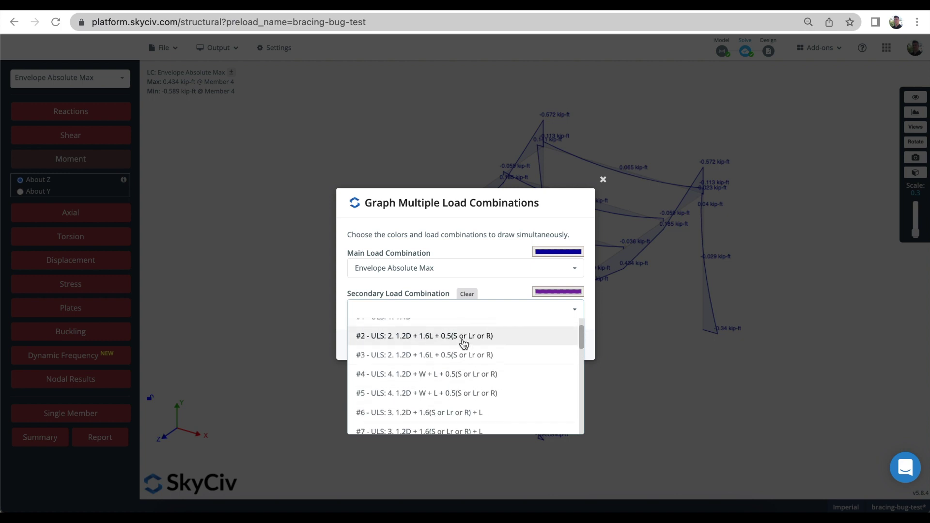
click(463, 336)
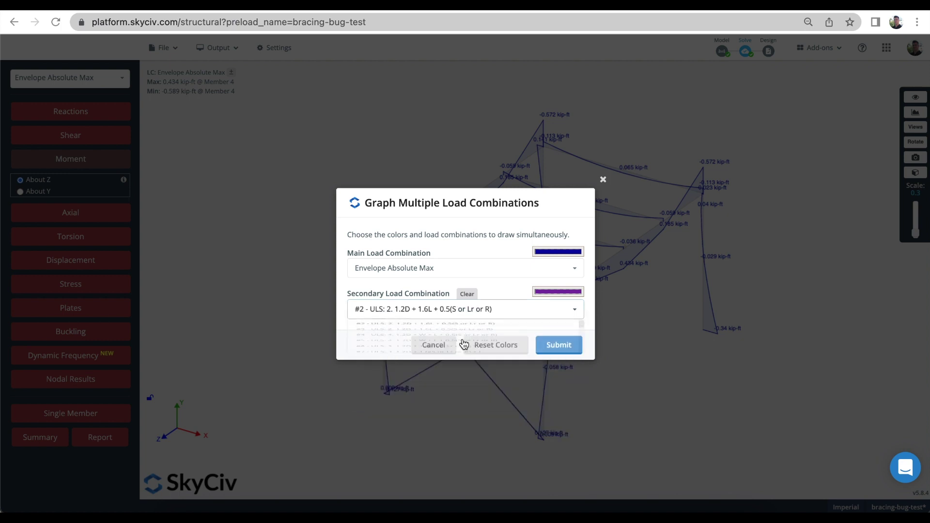
click(566, 349)
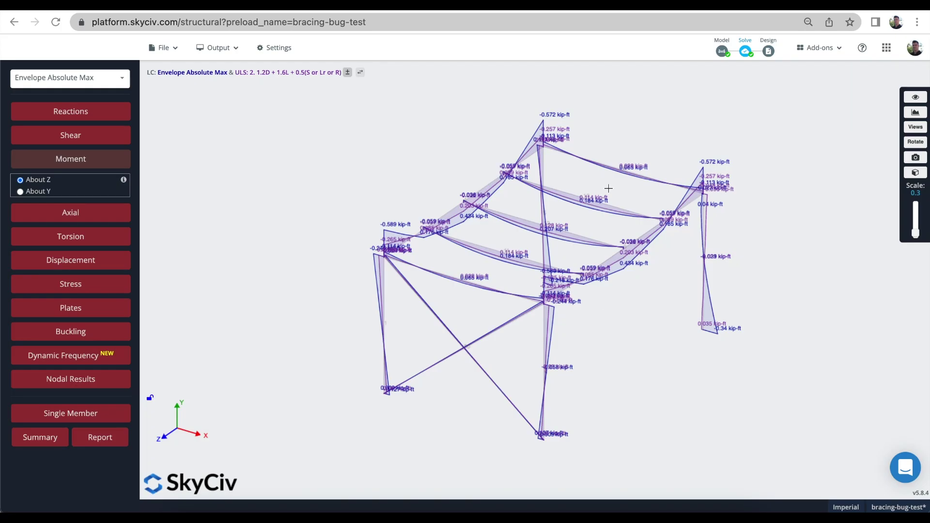
Isolate member 6's moment diagram, showing -0.113 kip-ft end moments.
shift+scroll(626, 131, up, 8)
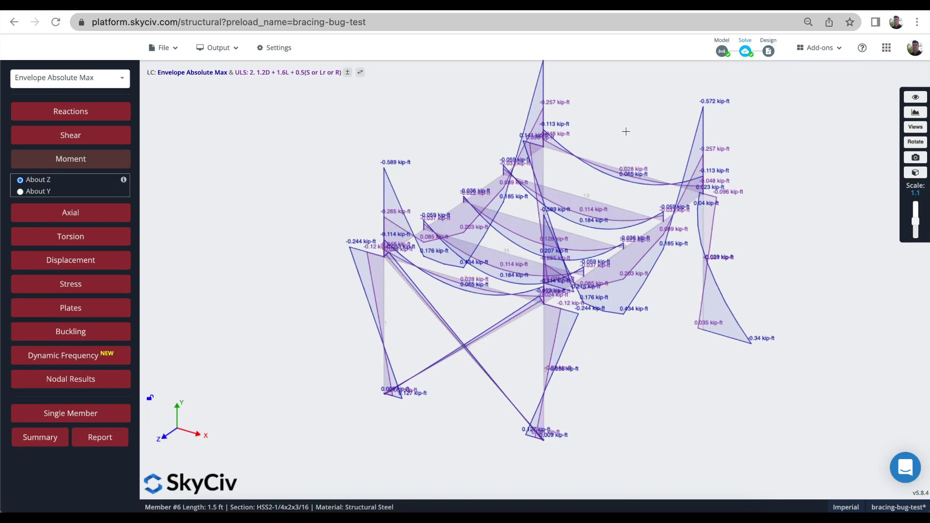
click(607, 163)
scroll(619, 124, up, 5)
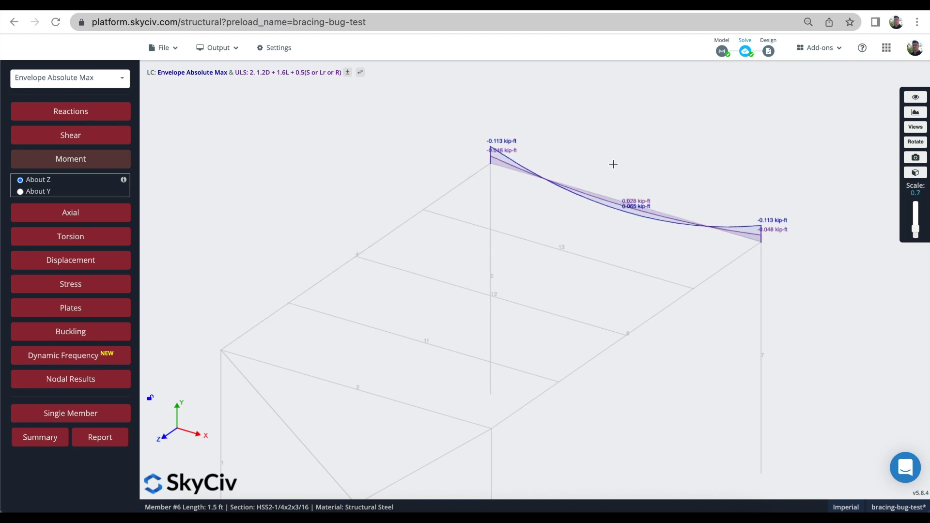
scroll(625, 147, down, 3)
scroll(628, 147, down, 1)
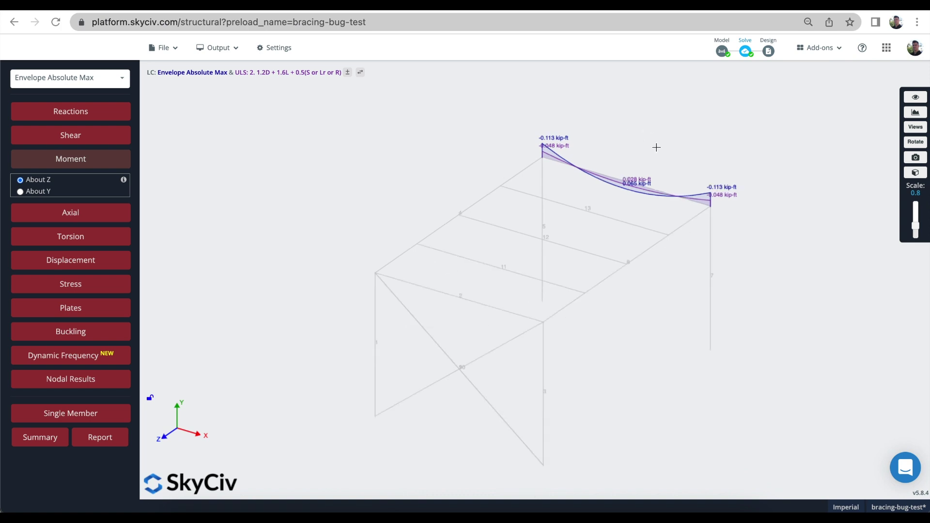
Return from results to the model view and reorient the frame.
click(721, 48)
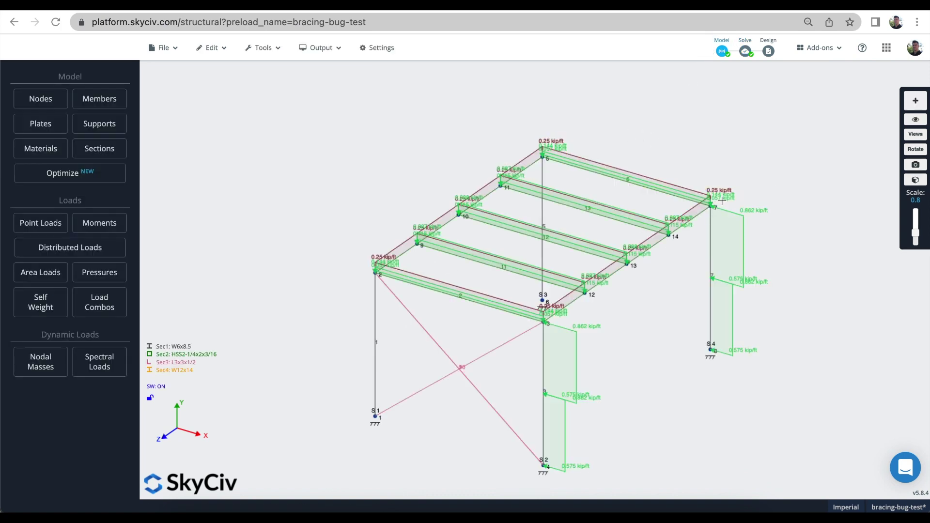
right_drag(734, 145, 726, 132)
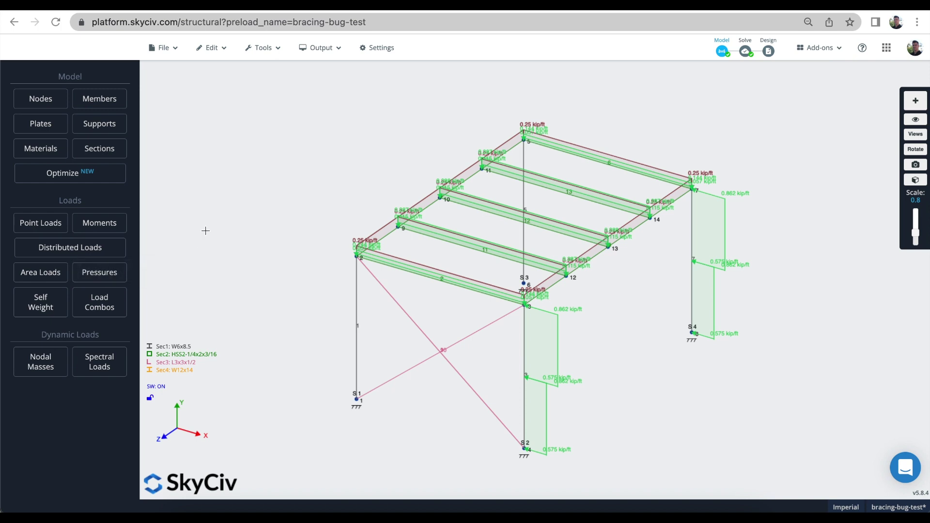
drag(318, 143, 669, 123)
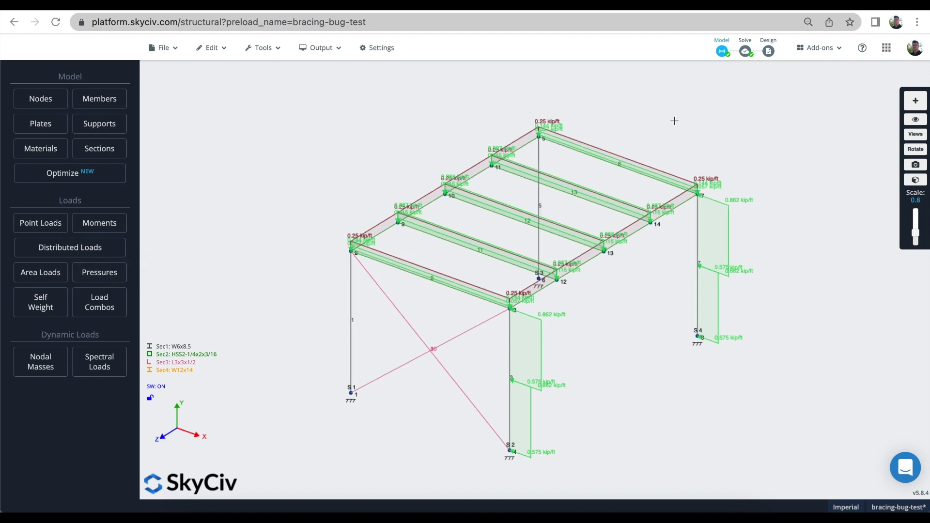
In visibility settings, view Dead Load and Live Load individually, then show all four load cases.
click(915, 119)
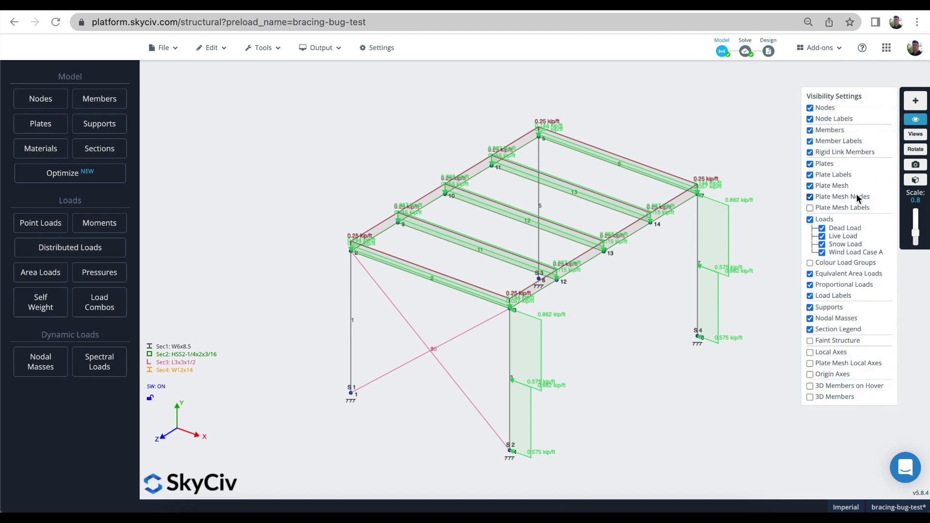
click(810, 220)
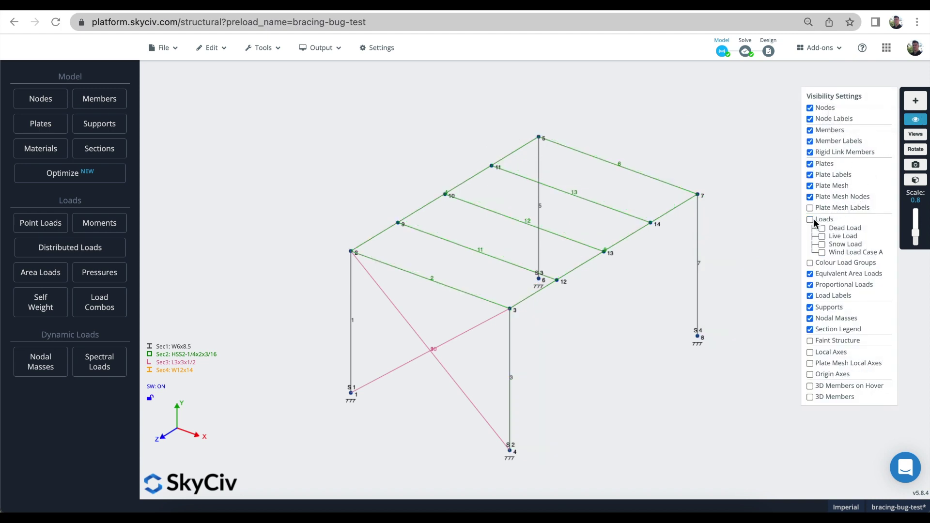
click(827, 227)
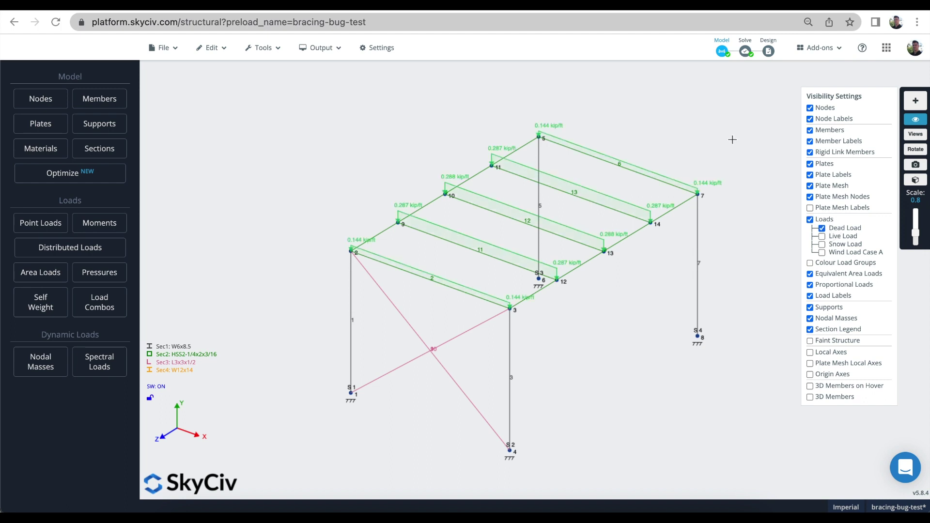
click(835, 226)
click(838, 236)
click(832, 237)
click(809, 219)
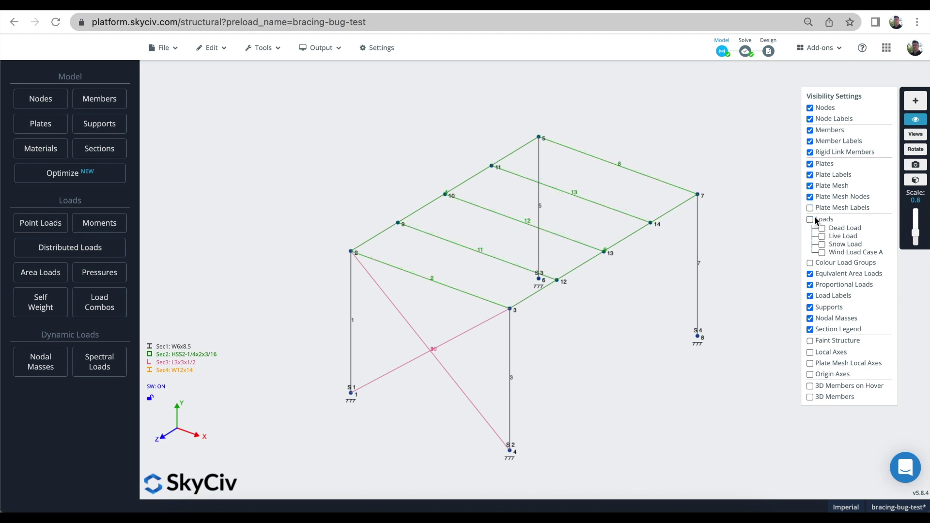
scroll(723, 155, up, 1)
scroll(700, 138, down, 3)
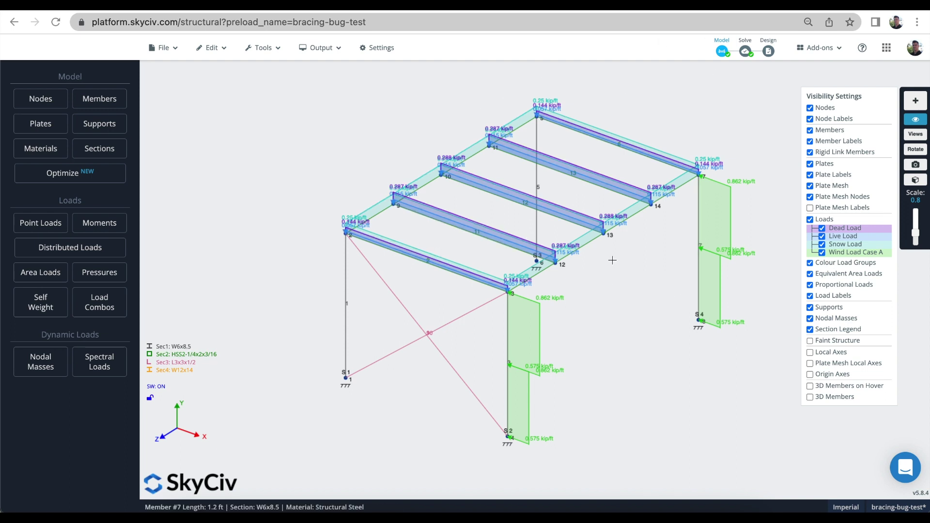
Open the Gable Roof Cold Form model with Colour Load Groups and Equivalent Area Loads enabled.
click(160, 9)
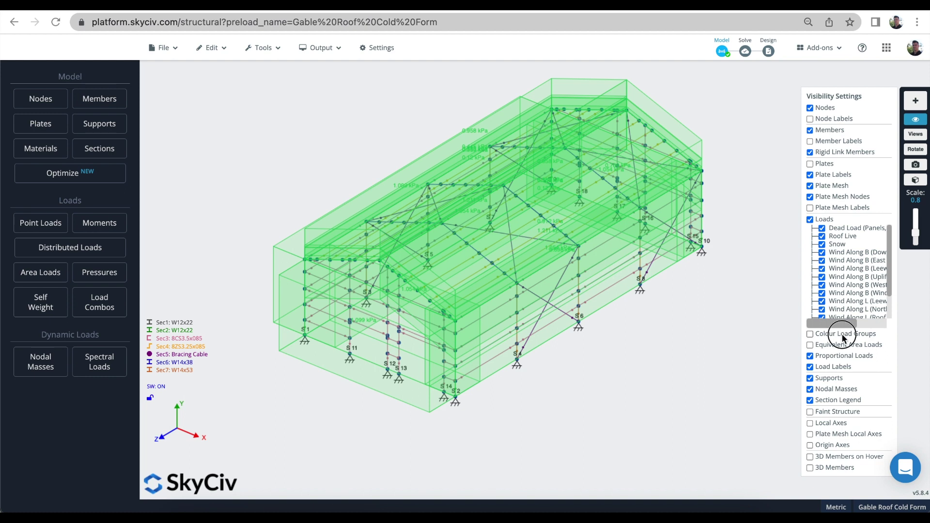
click(809, 334)
click(822, 344)
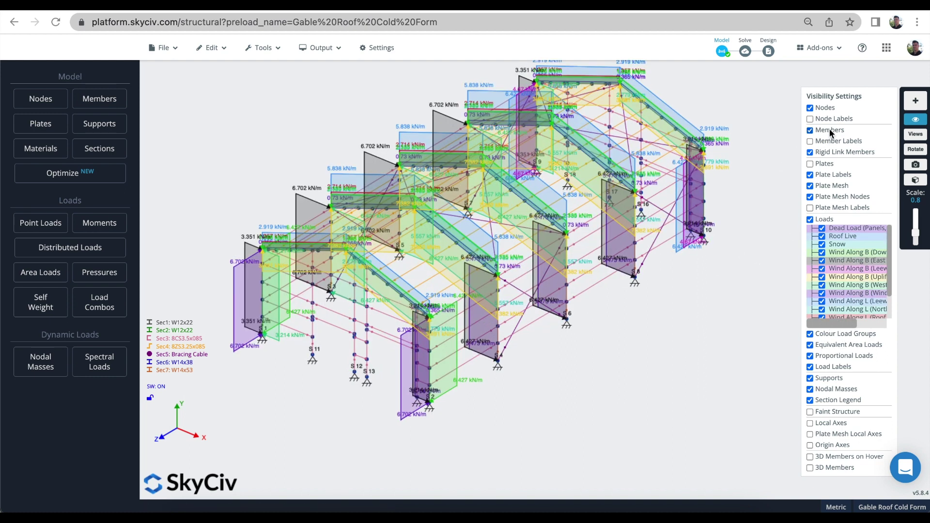
mouse_move(676, 336)
mouse_down()
mouse_move(710, 328)
mouse_move(668, 327)
mouse_up()
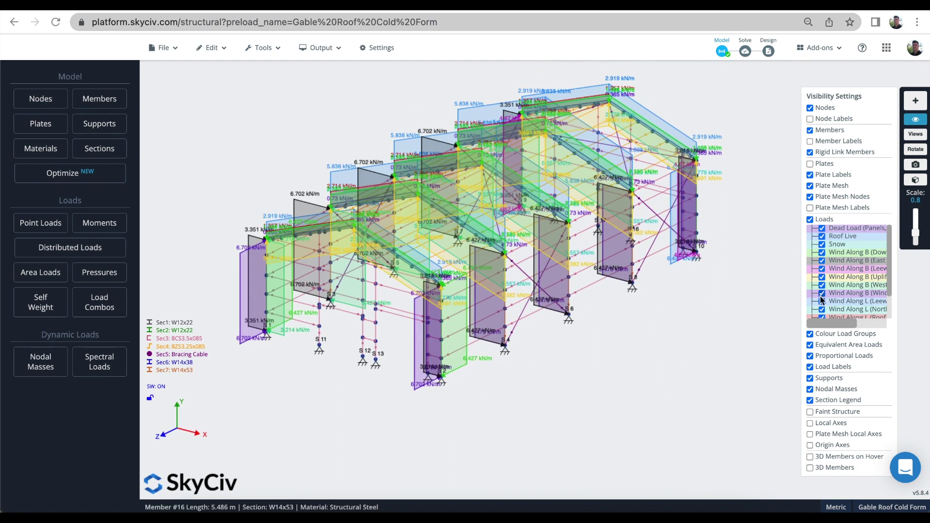
Hide all loads, then display only the six Wind Along B load cases.
click(826, 224)
click(846, 253)
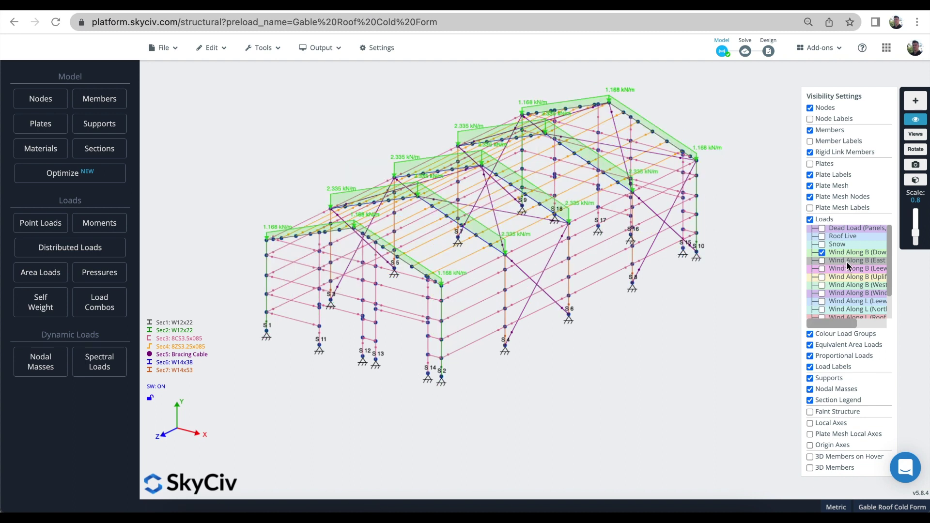
click(846, 261)
click(847, 269)
click(847, 276)
click(847, 284)
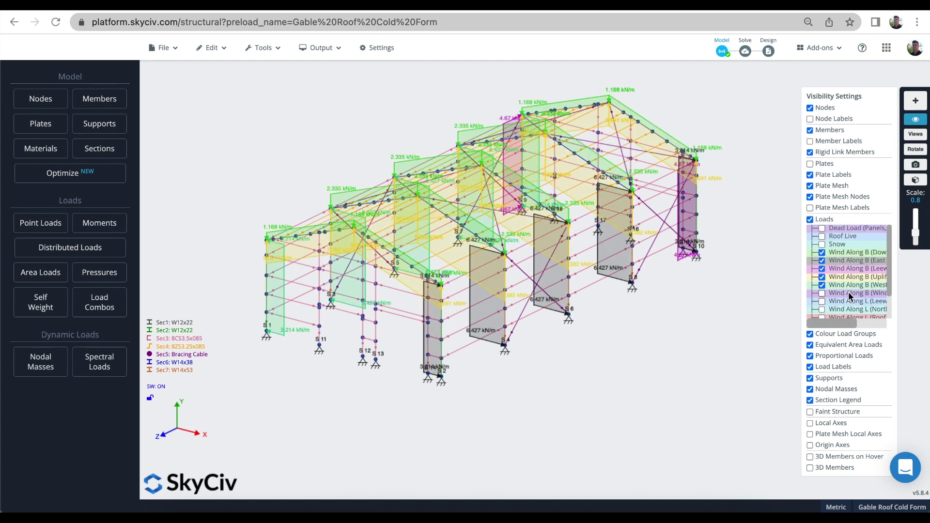
click(847, 292)
mouse_move(630, 387)
mouse_down()
mouse_move(671, 387)
mouse_move(639, 388)
mouse_up()
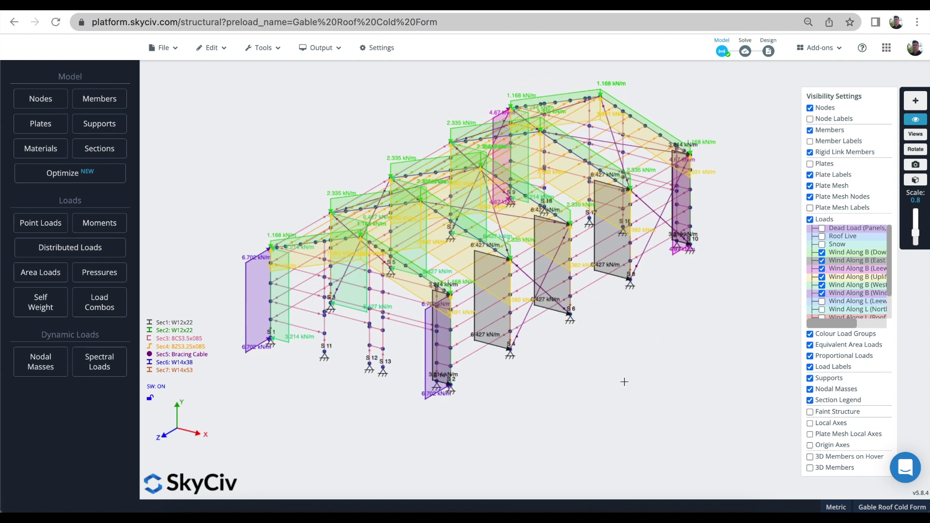